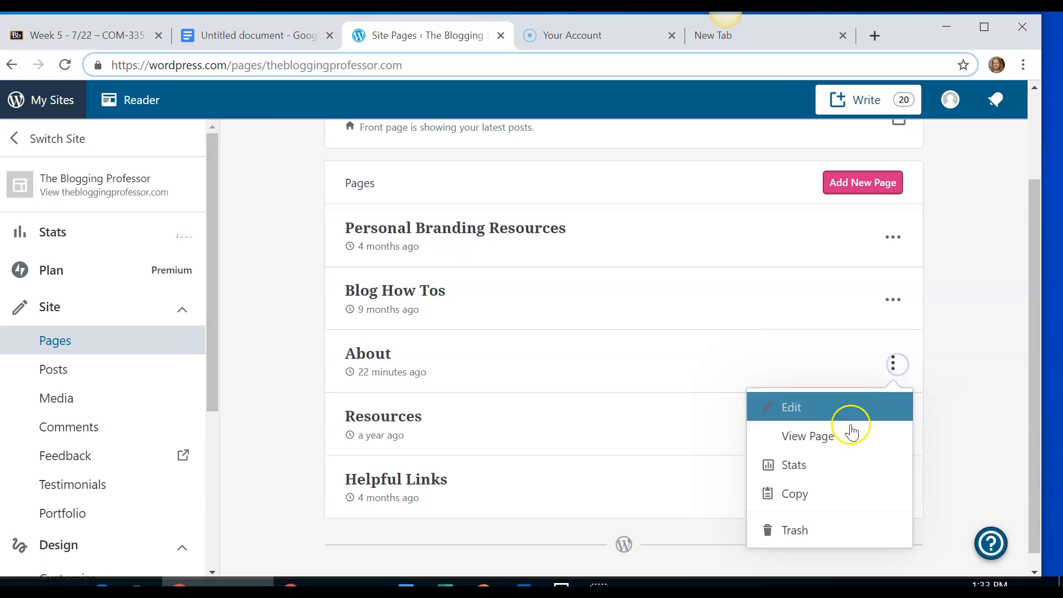
Open the site's About page for editing
{"action": "left_click", "coordinate": [787, 399]}
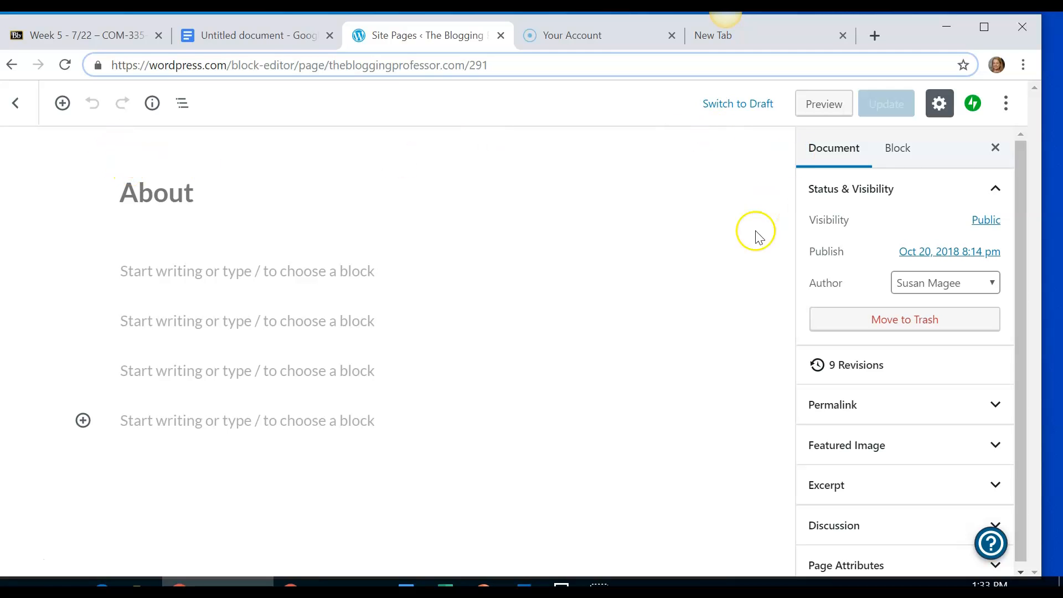
{"action": "left_click", "coordinate": [1006, 105]}
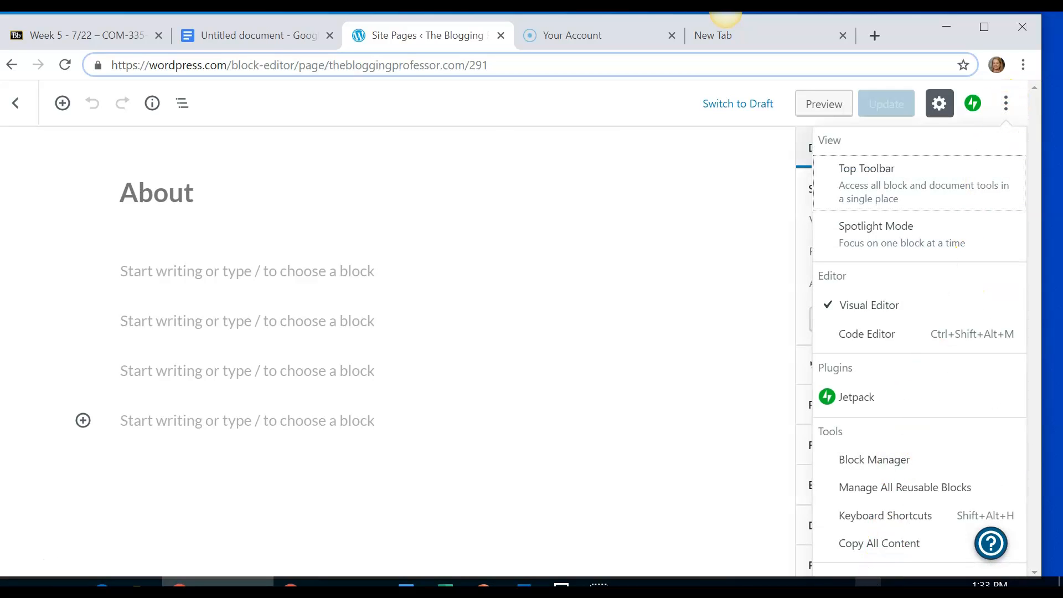
{"action": "left_click", "coordinate": [875, 573]}
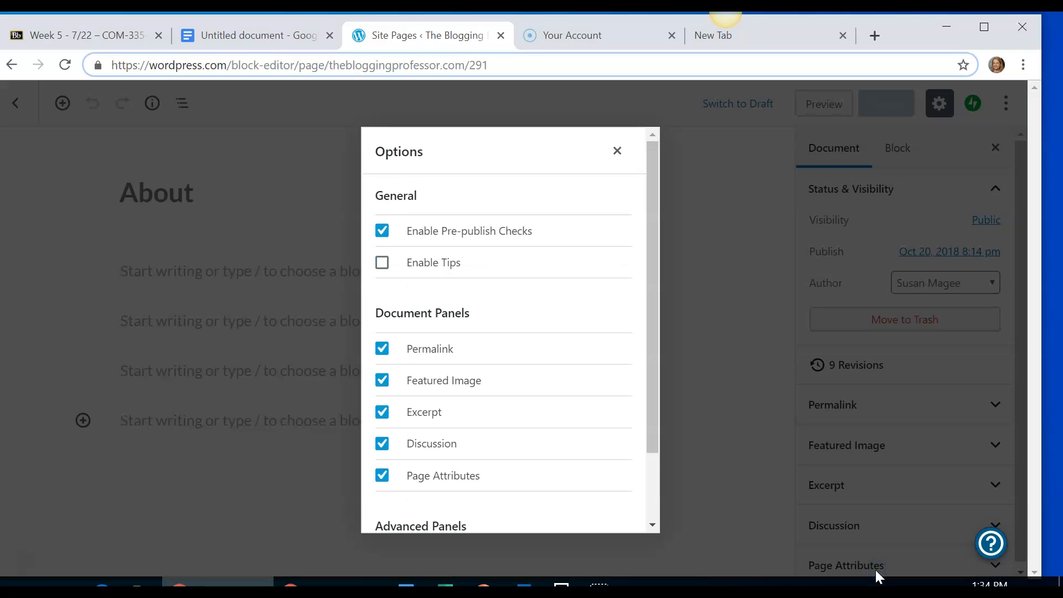
{"action": "left_click", "coordinate": [618, 153]}
{"action": "scroll", "coordinate": [1000, 354], "scroll_direction": "down", "scroll_amount": 1}
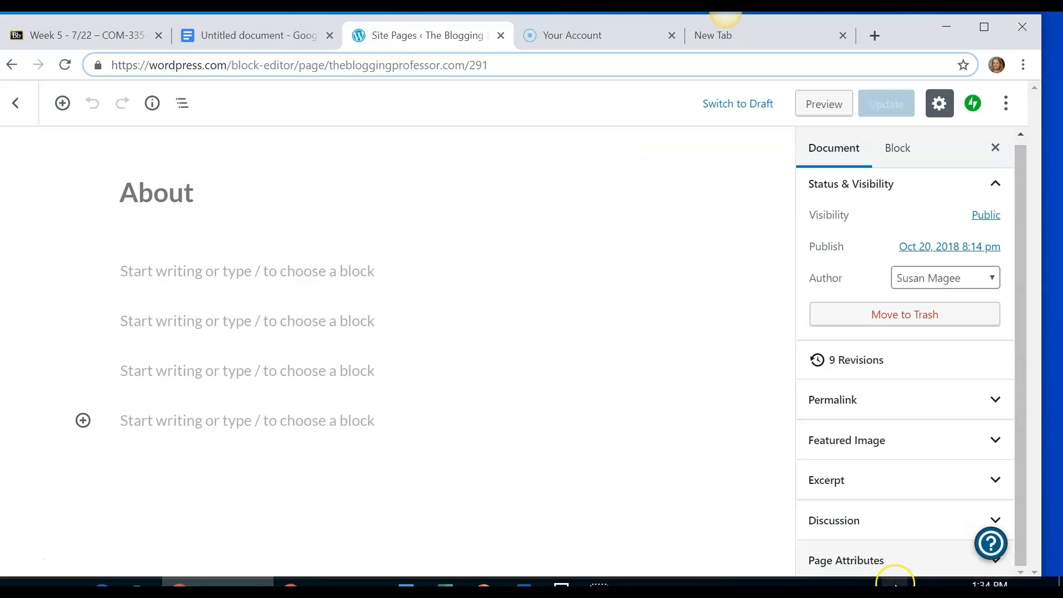
Switch the About page to the classic editor and paste the copied About text into its empty body
{"action": "left_click", "coordinate": [1005, 103]}
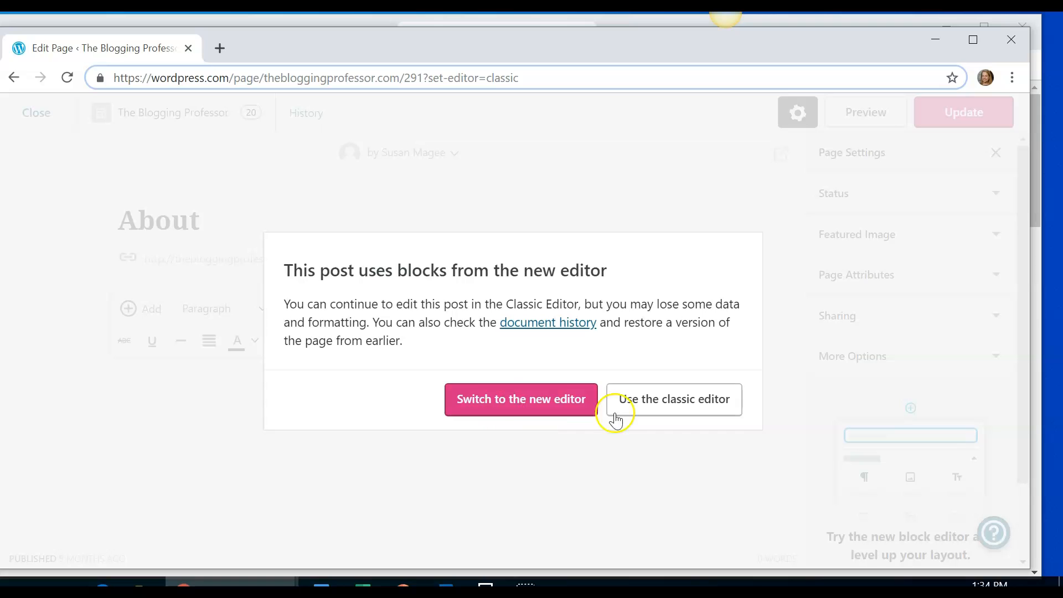
{"action": "left_click", "coordinate": [698, 404]}
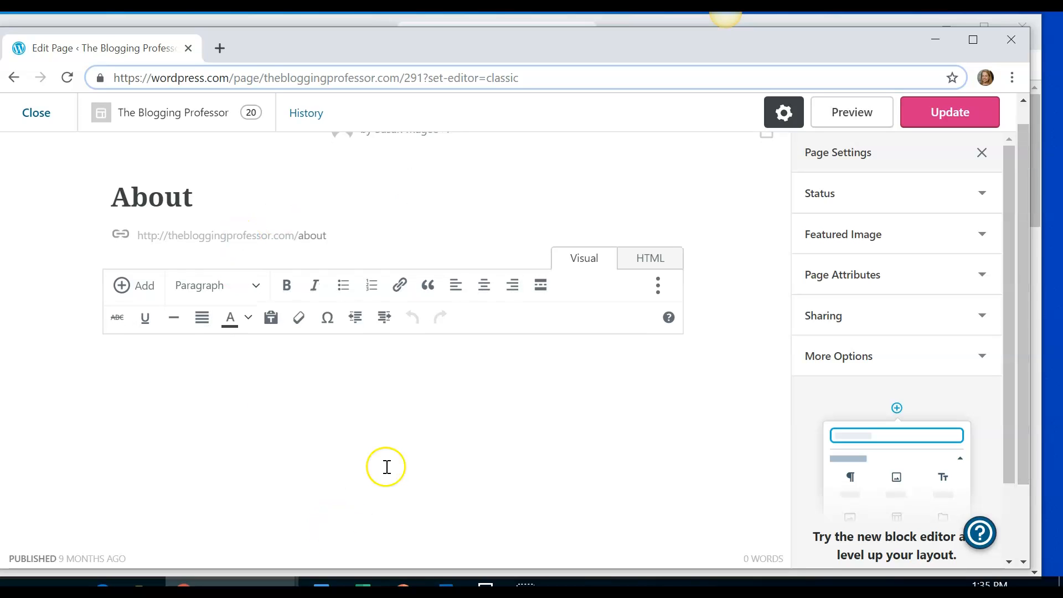
{"action": "left_click", "coordinate": [290, 402]}
{"action": "left_click", "coordinate": [155, 364]}
{"action": "key", "text": "ctrl+v"}
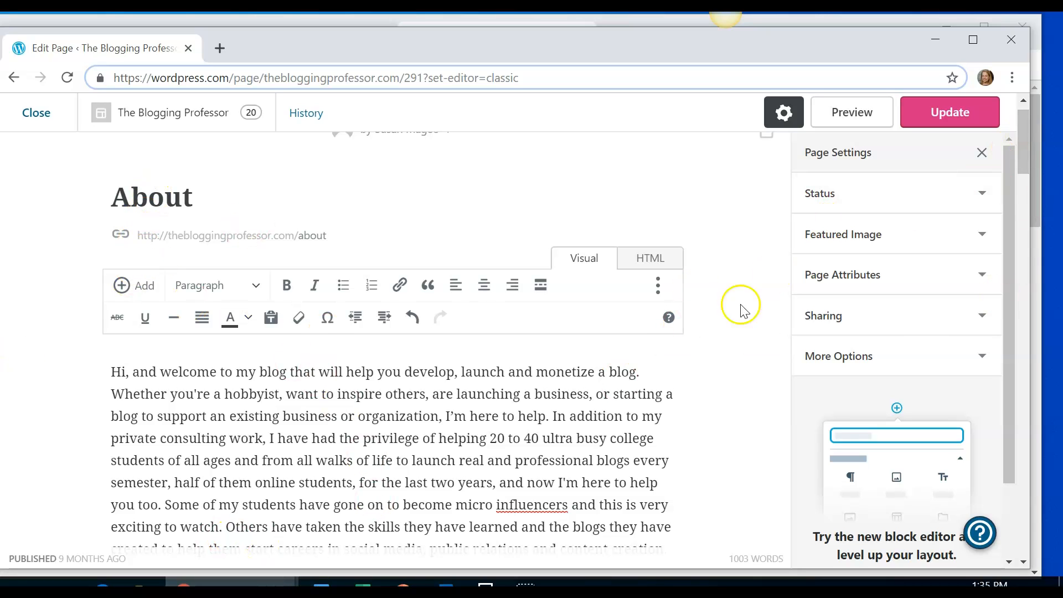
{"action": "left_click_drag", "start_coordinate": [1025, 123], "coordinate": [1024, 140]}
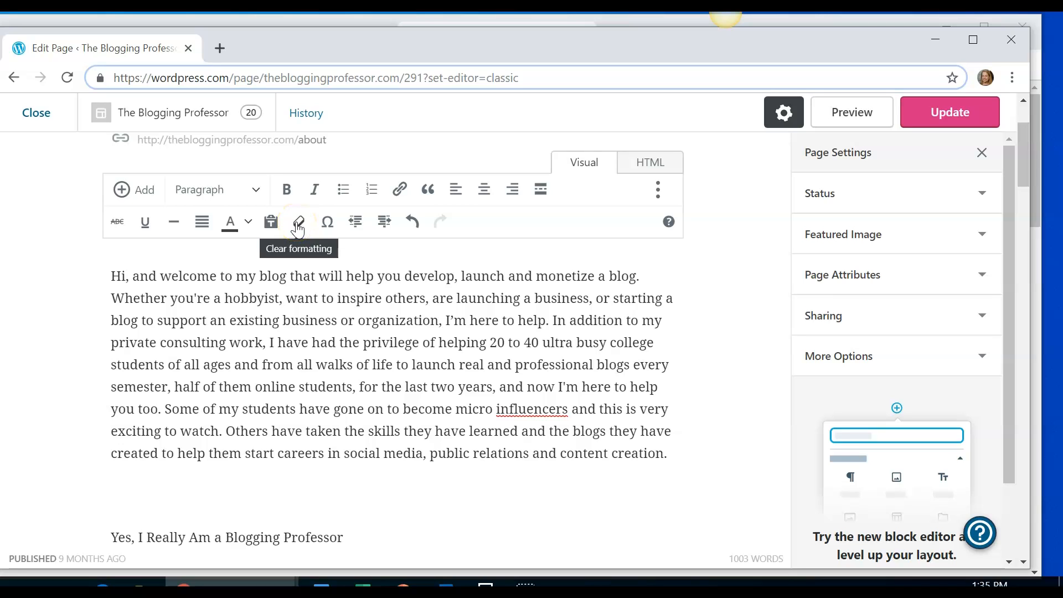
{"action": "left_click", "coordinate": [108, 278]}
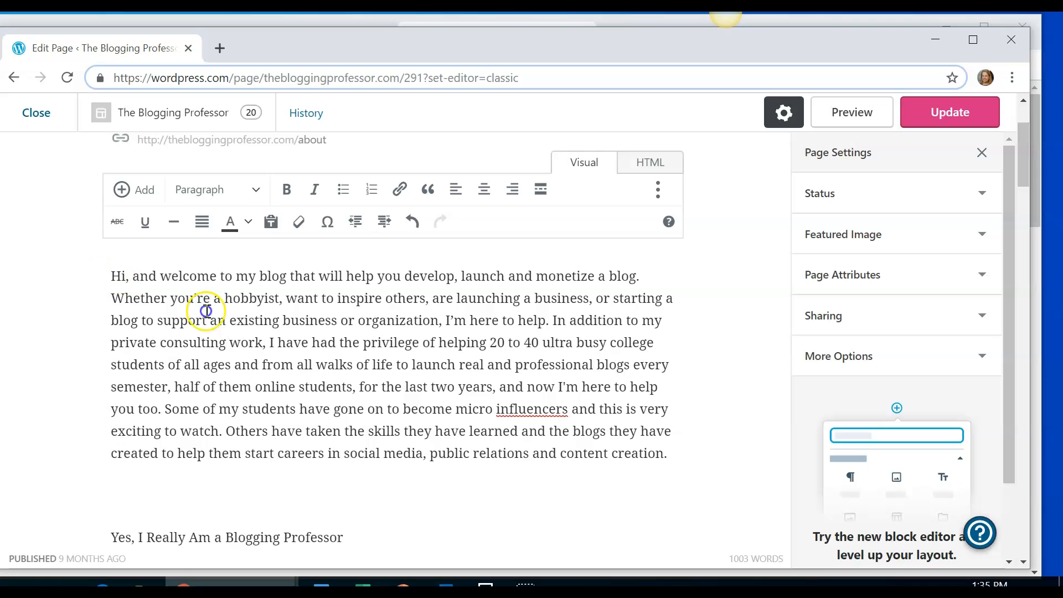
{"action": "left_click", "coordinate": [1013, 79]}
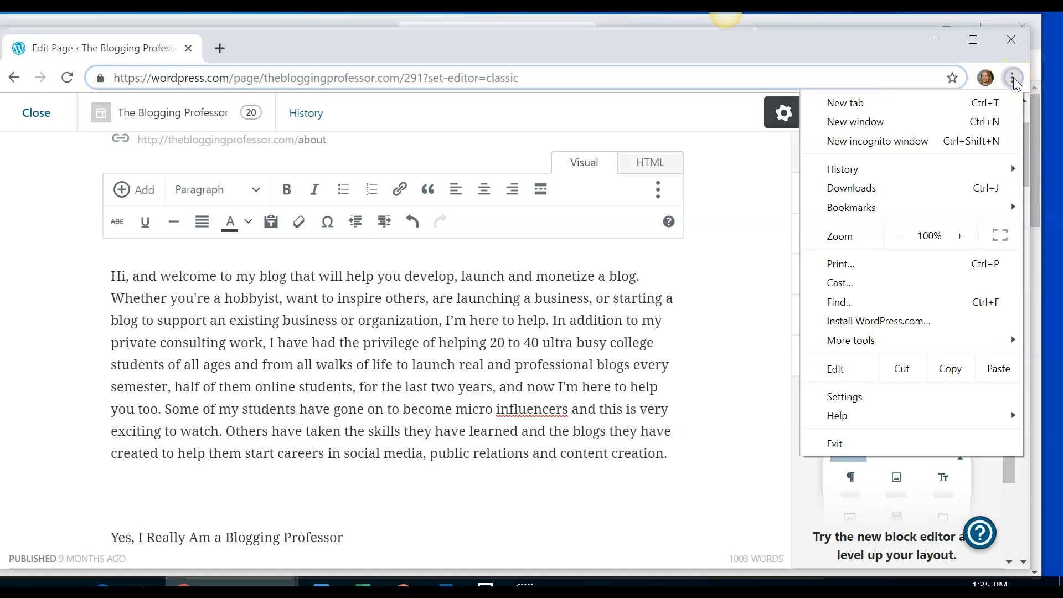
{"action": "left_click", "coordinate": [842, 48]}
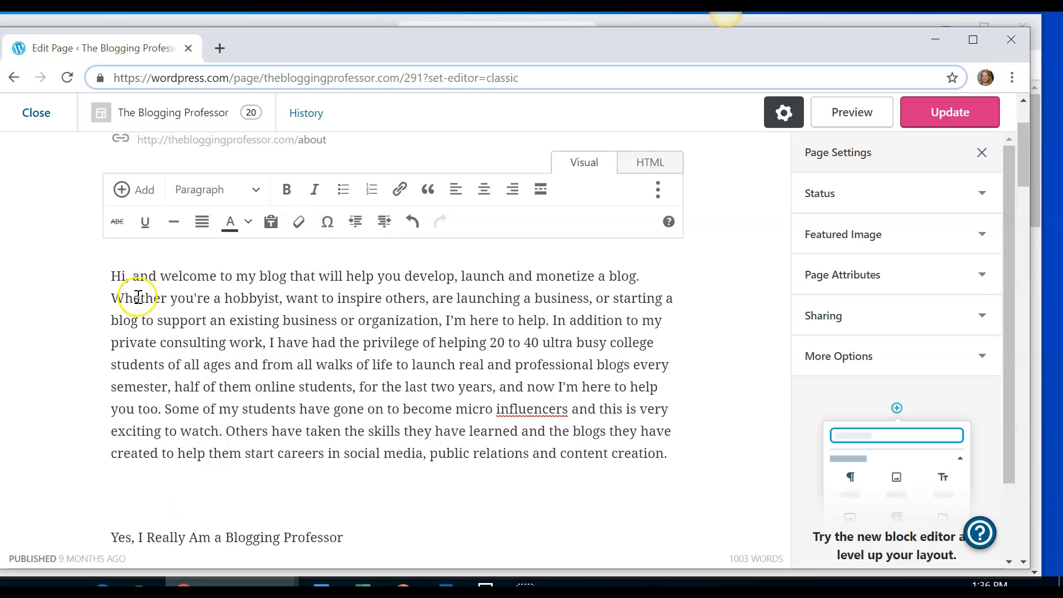
Clear the formatting of the whole opening paragraph that begins "Hi, and welcome to my blog"
{"action": "left_click_drag", "start_coordinate": [106, 279], "coordinate": [716, 451]}
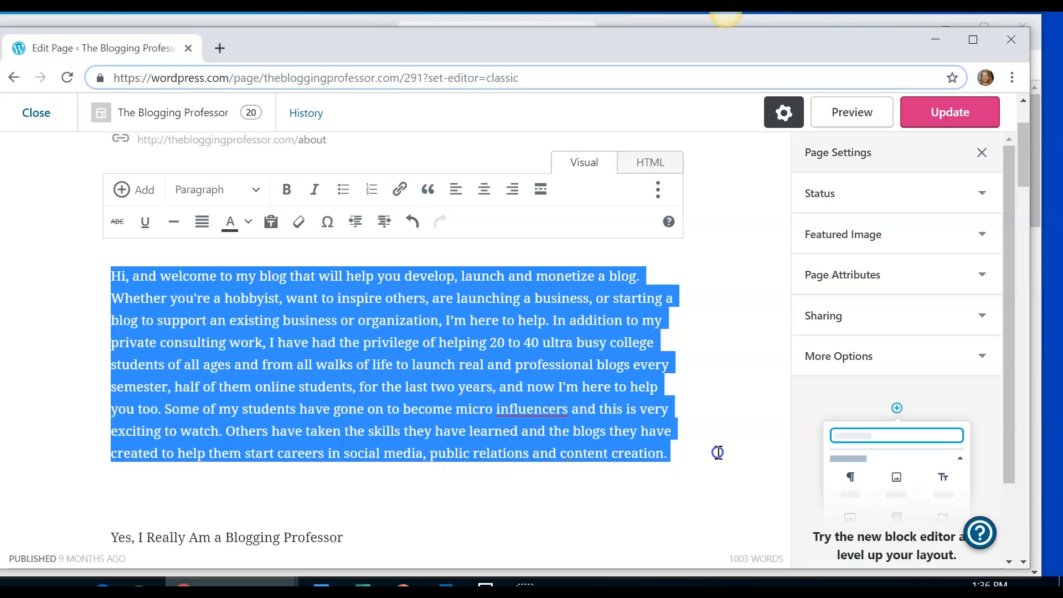
{"action": "left_click", "coordinate": [301, 222]}
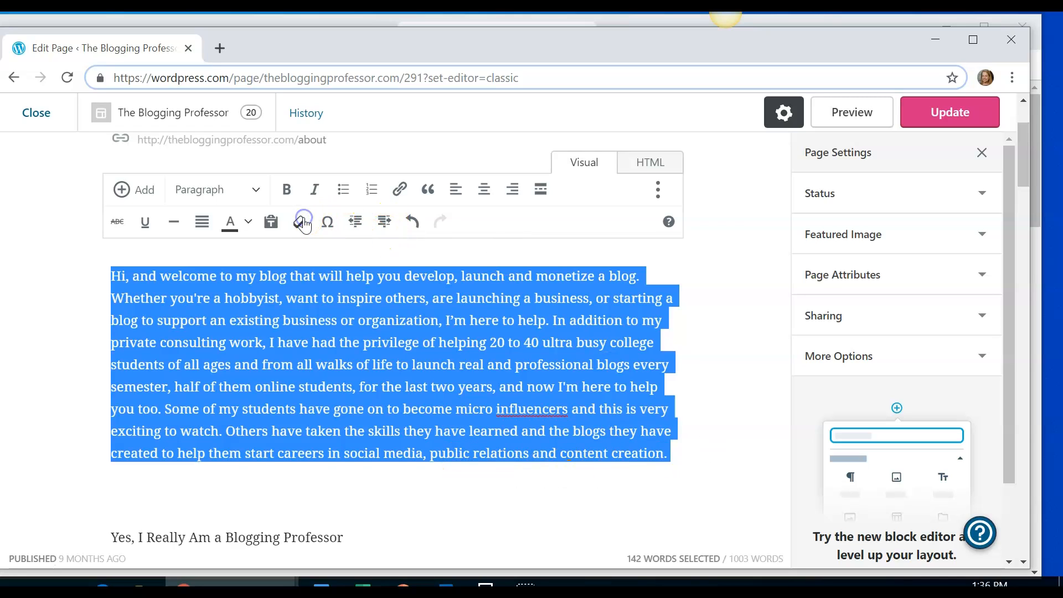
{"action": "left_click", "coordinate": [305, 418]}
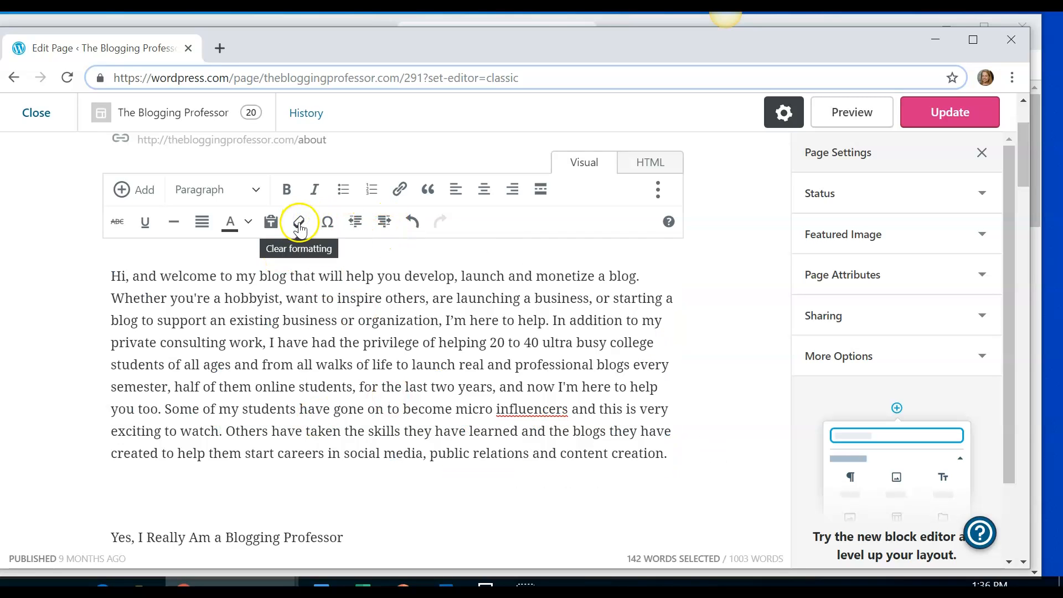
Delete the extra blank space between the opening paragraph and the line "Yes, I Really Am a Blogging Professor"
{"action": "left_click", "coordinate": [179, 496]}
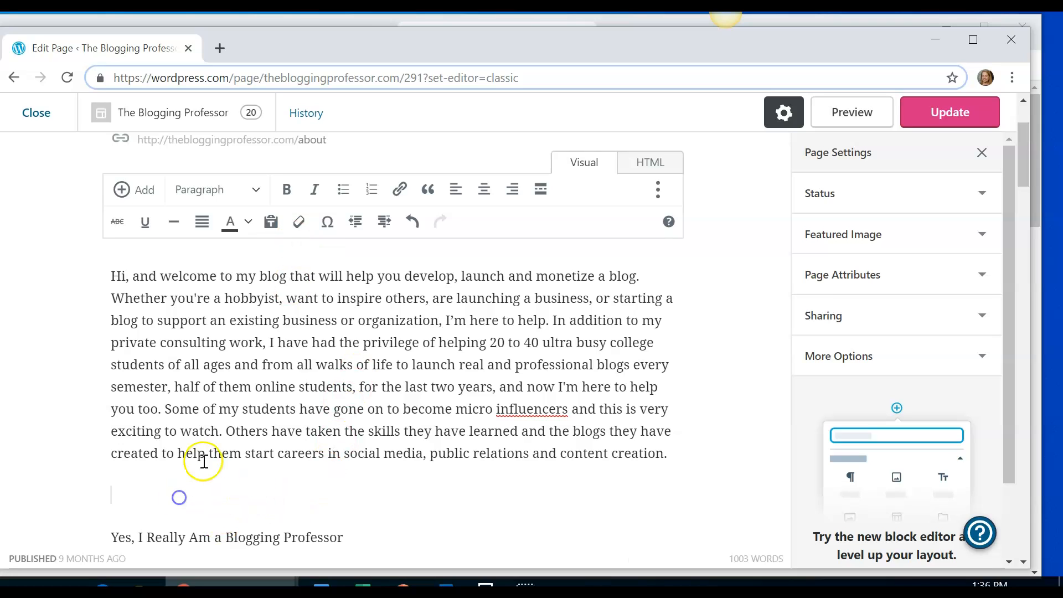
{"action": "key", "text": "Delete"}
{"action": "left_click", "coordinate": [138, 520]}
{"action": "key", "text": "Delete"}
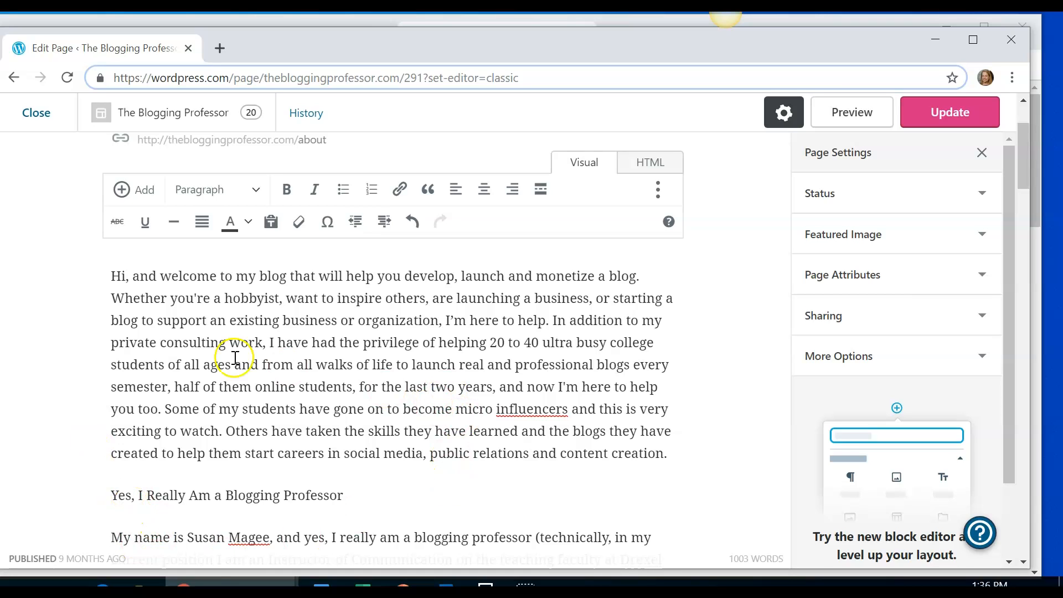
Format the line "Yes, I Really Am a Blogging Professor" as Heading 2
{"action": "left_click_drag", "start_coordinate": [112, 495], "coordinate": [271, 504]}
{"action": "left_click_drag", "start_coordinate": [346, 495], "coordinate": [101, 495]}
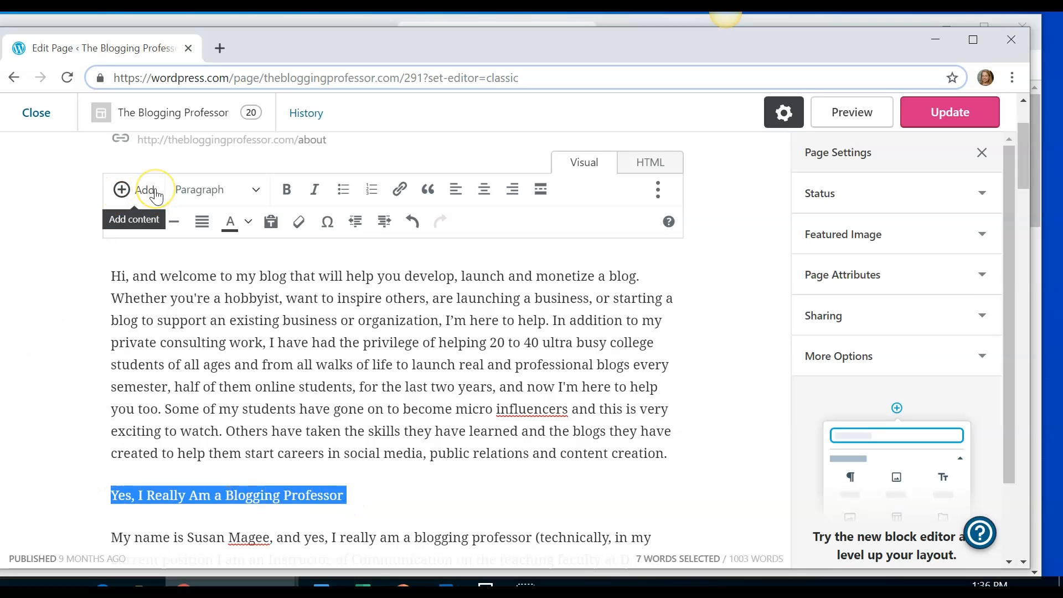
{"action": "left_click", "coordinate": [257, 191]}
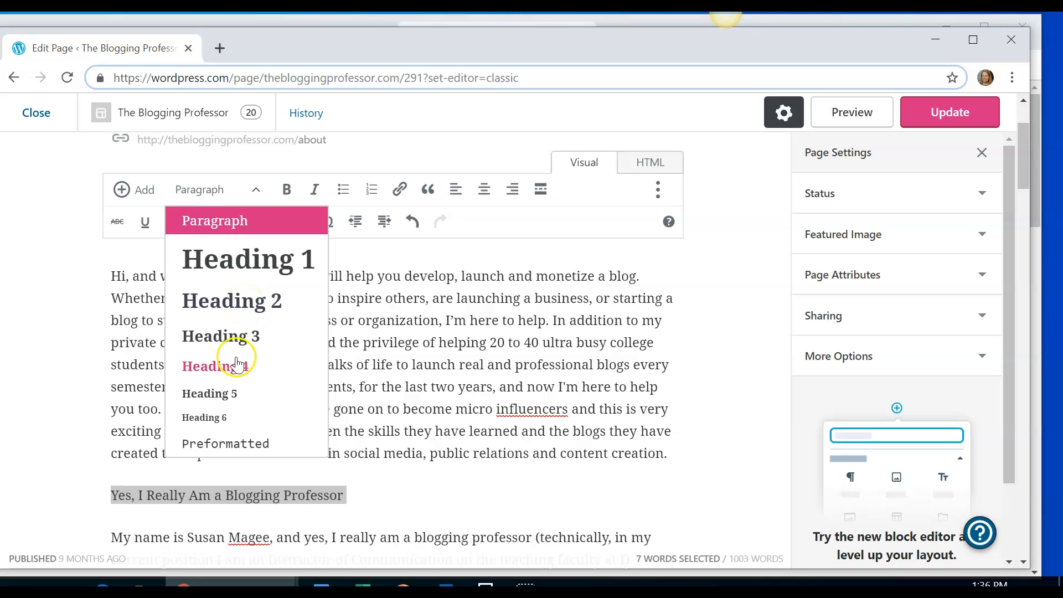
{"action": "left_click", "coordinate": [232, 301]}
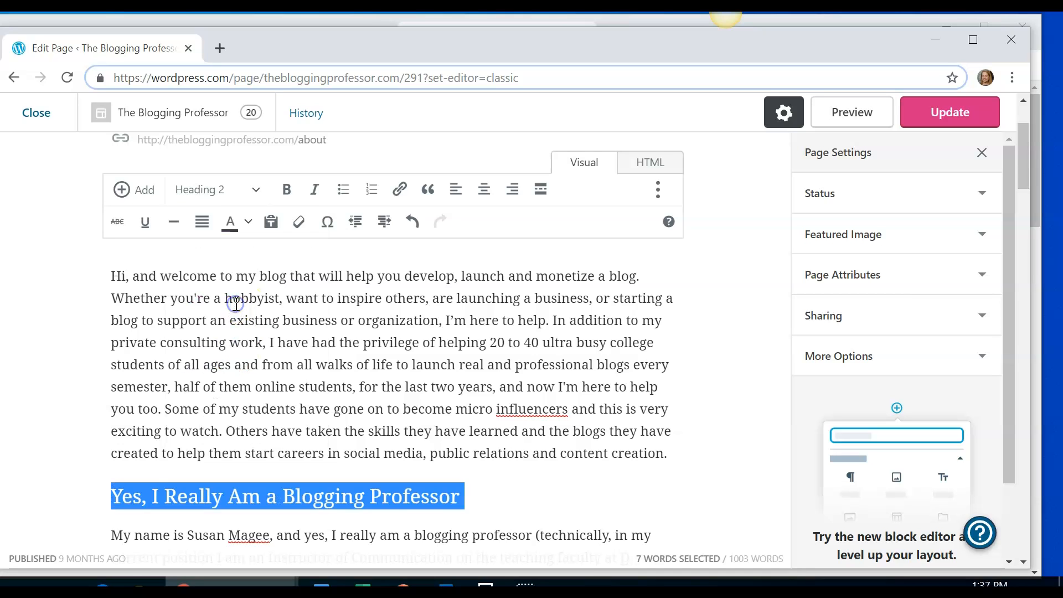
Change the "Yes, I Really Am a Blogging Professor" subheading to the Heading 3 style
{"action": "left_click", "coordinate": [475, 513]}
{"action": "left_click_drag", "start_coordinate": [95, 493], "coordinate": [468, 484]}
{"action": "left_click", "coordinate": [256, 189]}
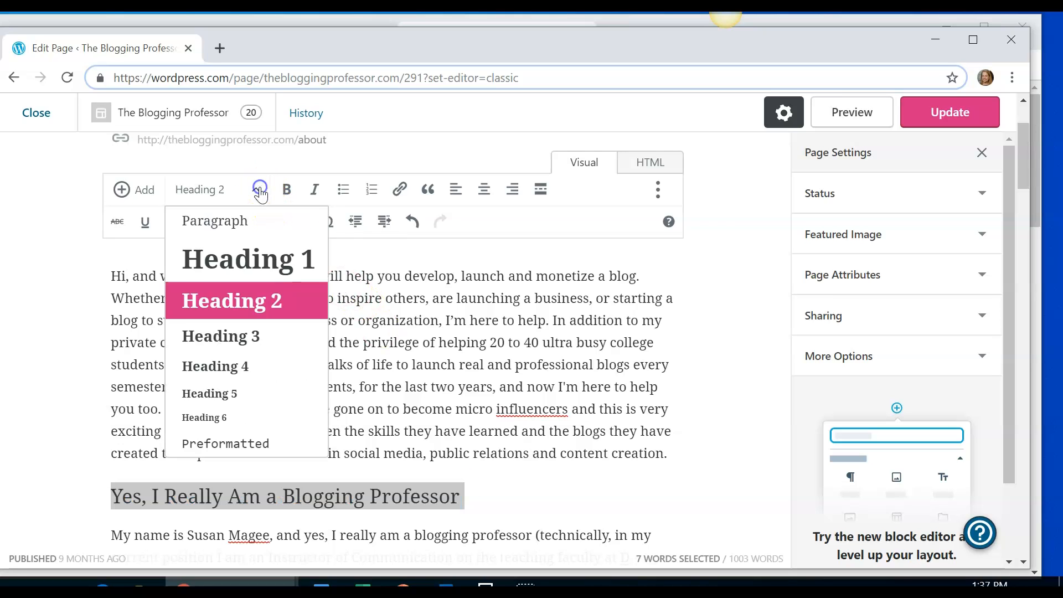
{"action": "left_click", "coordinate": [249, 335]}
{"action": "left_click", "coordinate": [406, 523]}
Make the "Yes, I Really Am a Blogging Professor" subheading bold
{"action": "left_click", "coordinate": [112, 494]}
{"action": "left_click_drag", "start_coordinate": [386, 493], "coordinate": [79, 489]}
{"action": "left_click", "coordinate": [286, 188]}
{"action": "left_click", "coordinate": [320, 523]}
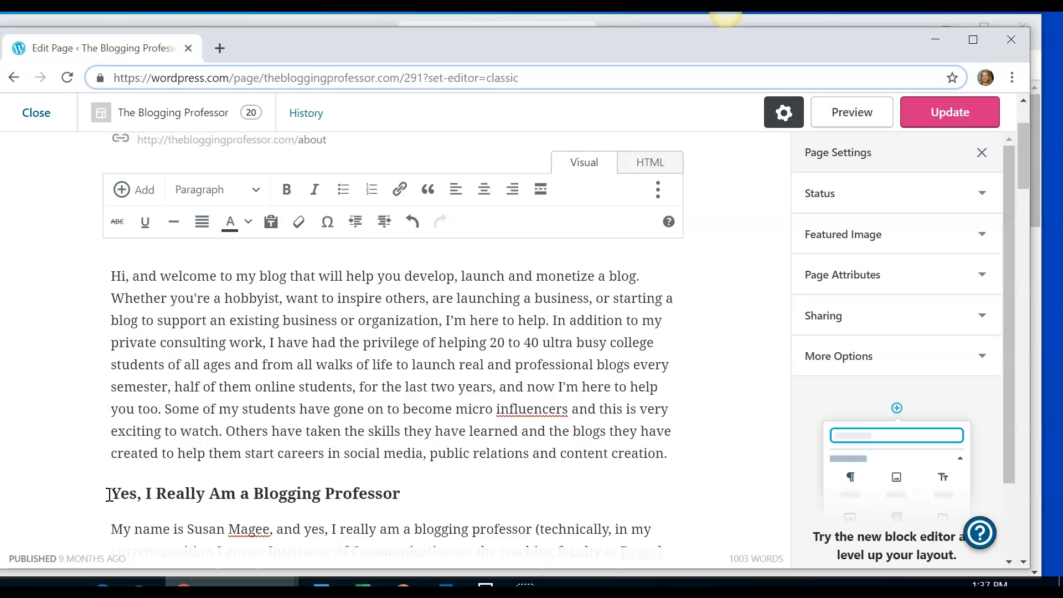
Set the "I am the co-author/author of several books" link to open in a new window/tab and save the link
{"action": "left_click_drag", "start_coordinate": [1022, 166], "coordinate": [1015, 206]}
{"action": "left_click_drag", "start_coordinate": [250, 391], "coordinate": [541, 380]}
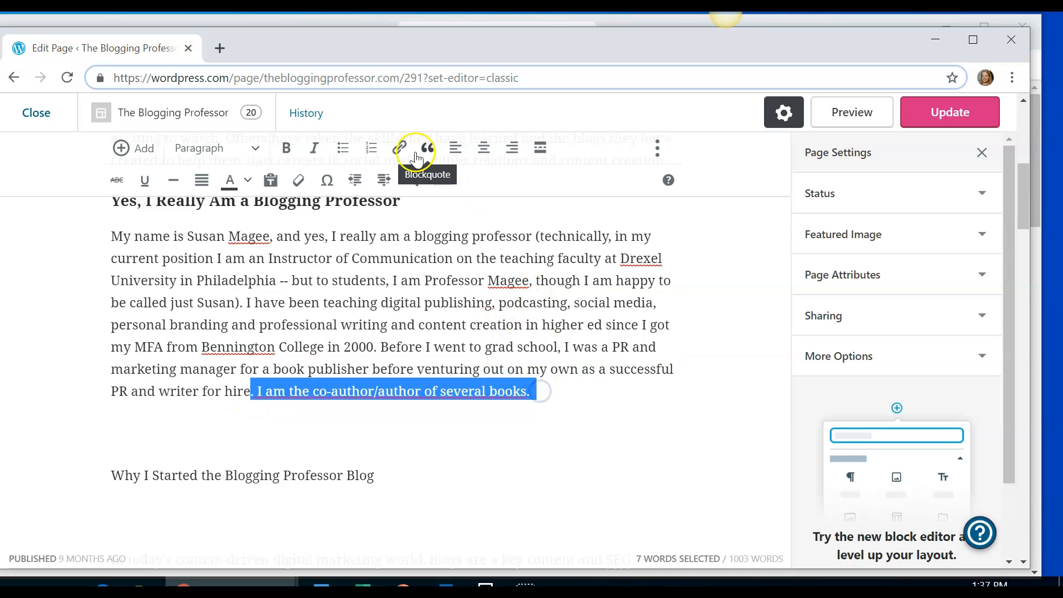
{"action": "left_click", "coordinate": [271, 388]}
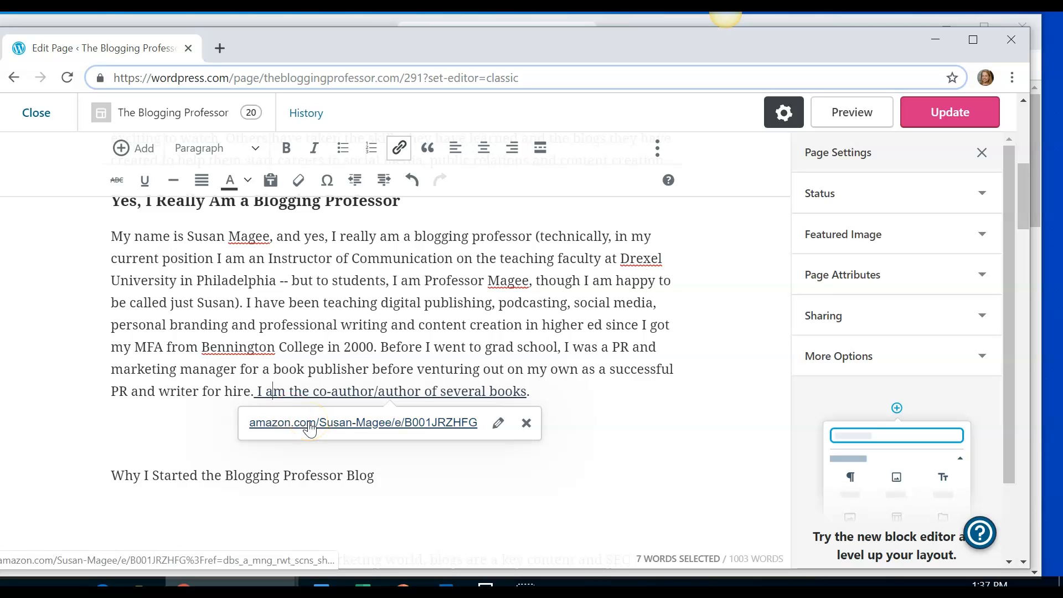
{"action": "left_click", "coordinate": [498, 424]}
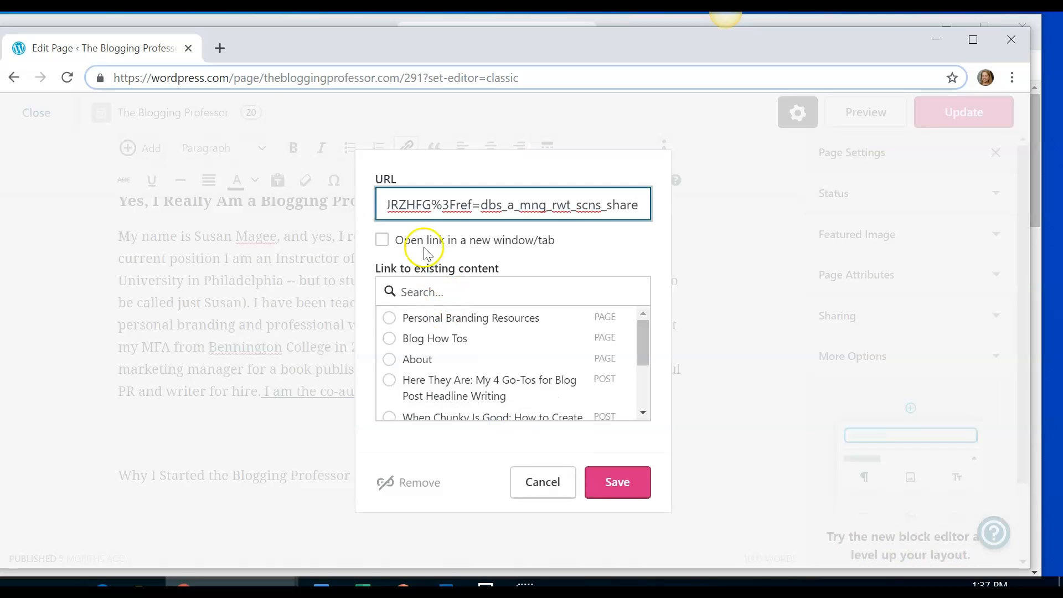
{"action": "left_click", "coordinate": [382, 240]}
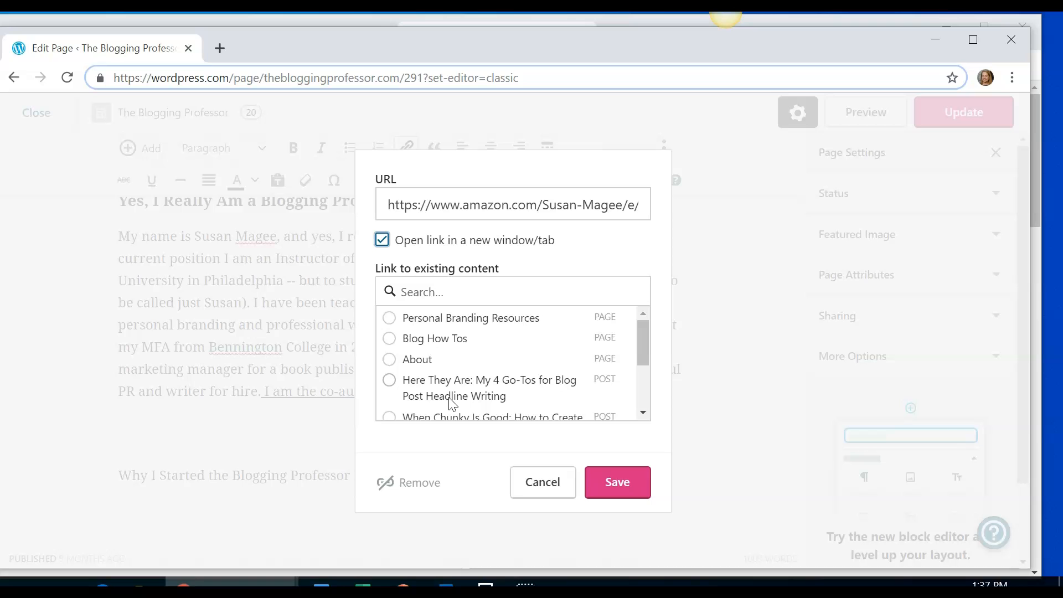
{"action": "left_click", "coordinate": [618, 490]}
{"action": "left_click", "coordinate": [258, 391]}
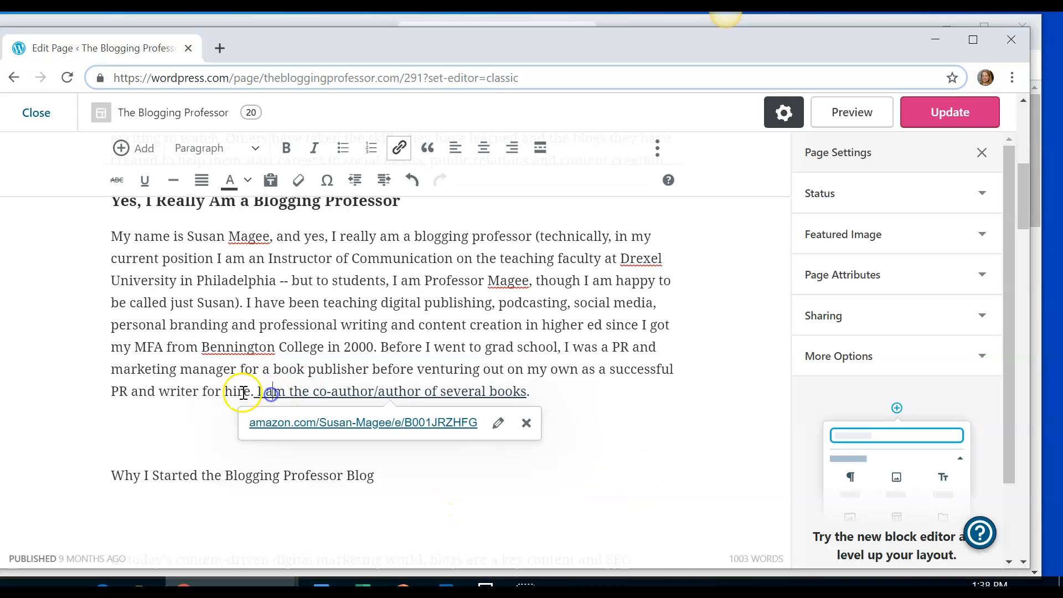
{"action": "left_click_drag", "start_coordinate": [259, 391], "coordinate": [523, 395]}
{"action": "left_click", "coordinate": [572, 495]}
Start an image gallery on the blank line above "Why I Started the Blogging Professor Blog" with the elephant, standing man and ProBlogger logo images
{"action": "left_click", "coordinate": [167, 429]}
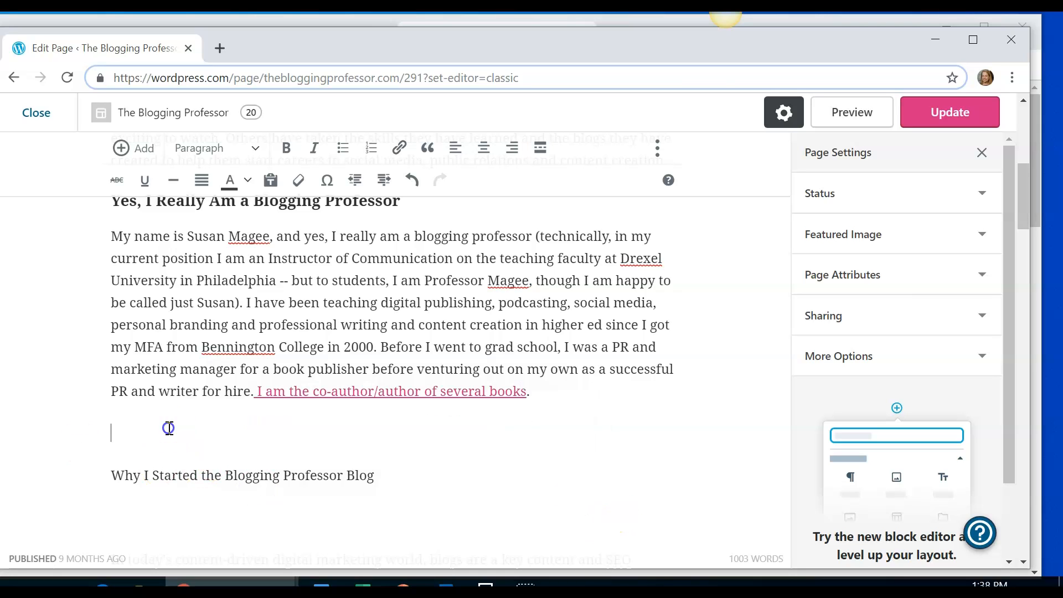
{"action": "left_click", "coordinate": [123, 148]}
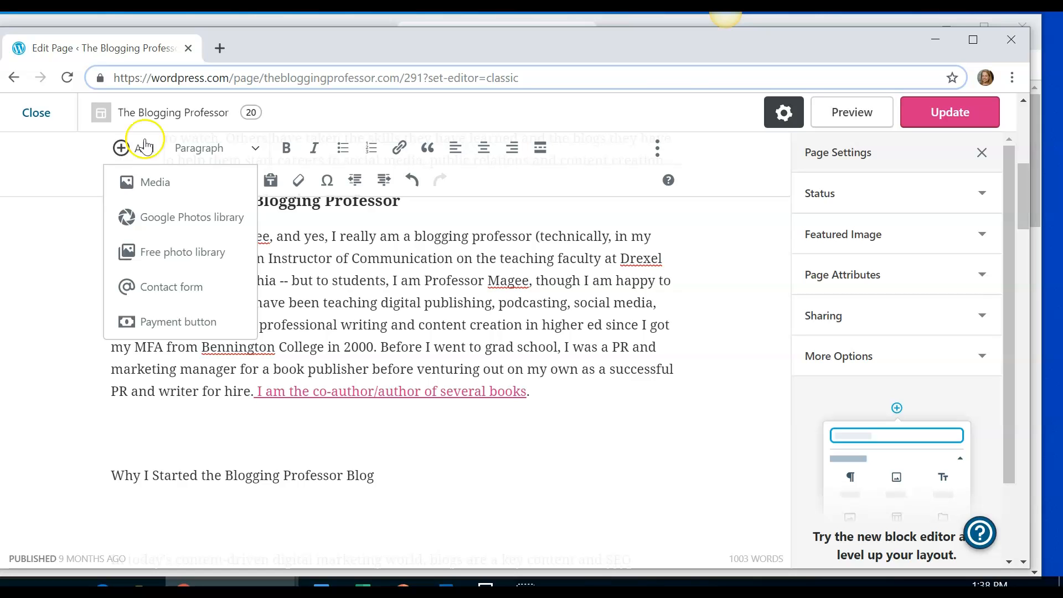
{"action": "left_click", "coordinate": [115, 149]}
{"action": "left_click", "coordinate": [144, 188]}
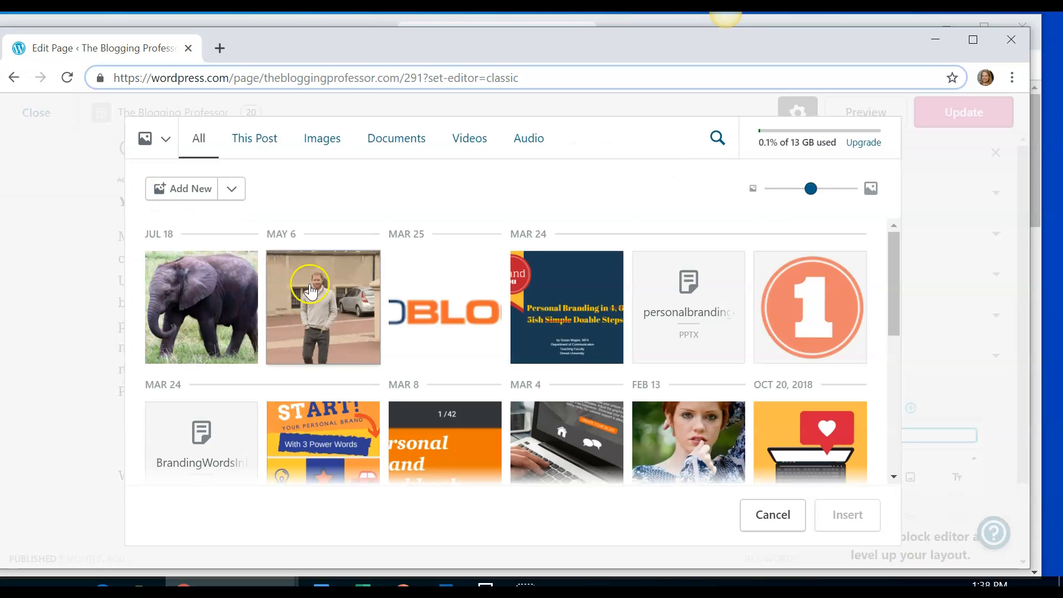
{"action": "left_click", "coordinate": [208, 309]}
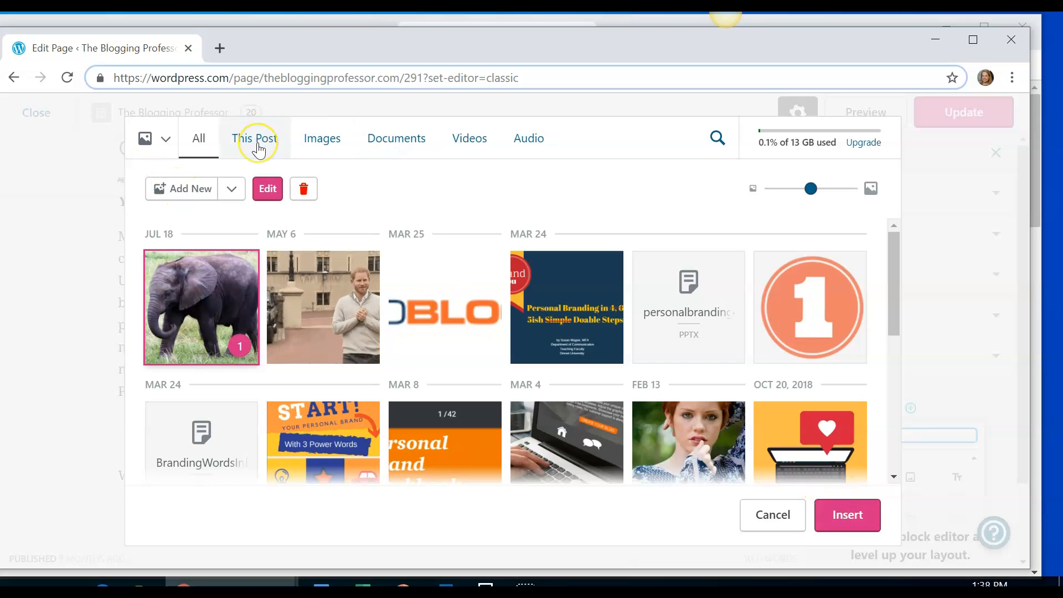
{"action": "left_click", "coordinate": [333, 304]}
{"action": "left_click", "coordinate": [412, 296]}
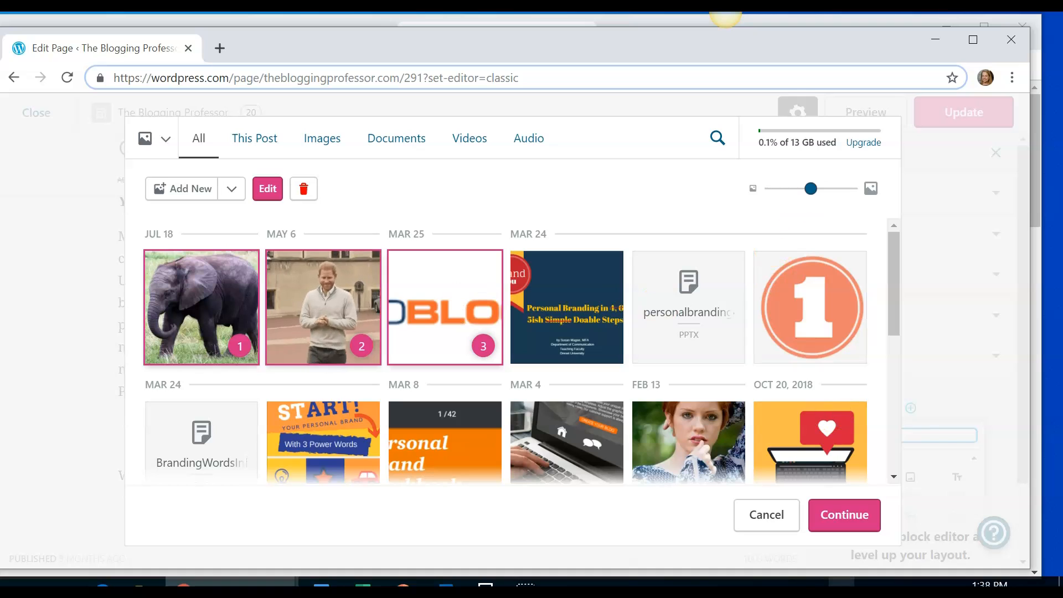
{"action": "left_click", "coordinate": [848, 517]}
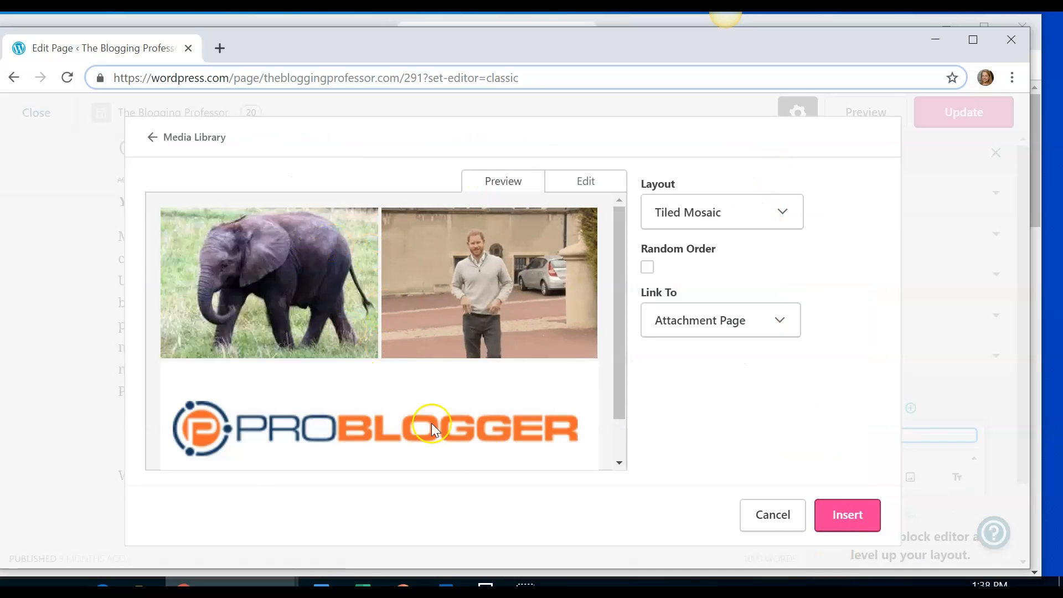
Try the Individual Images, Tiled Columns and Square Tiles layouts for the image gallery, and cancel inserting it
{"action": "left_click", "coordinate": [783, 213]}
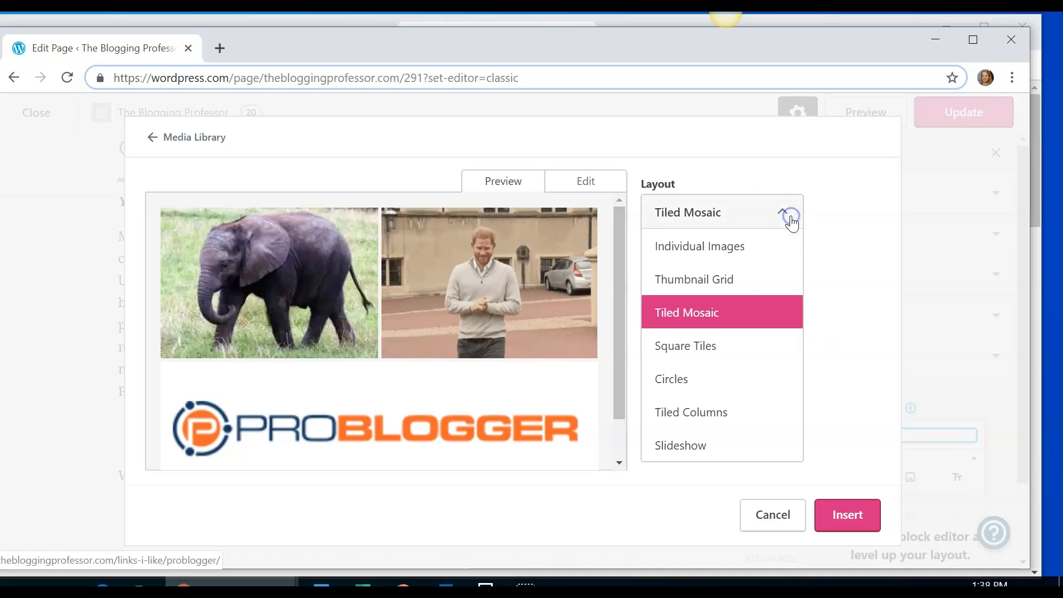
{"action": "left_click", "coordinate": [724, 247]}
{"action": "left_click", "coordinate": [782, 212]}
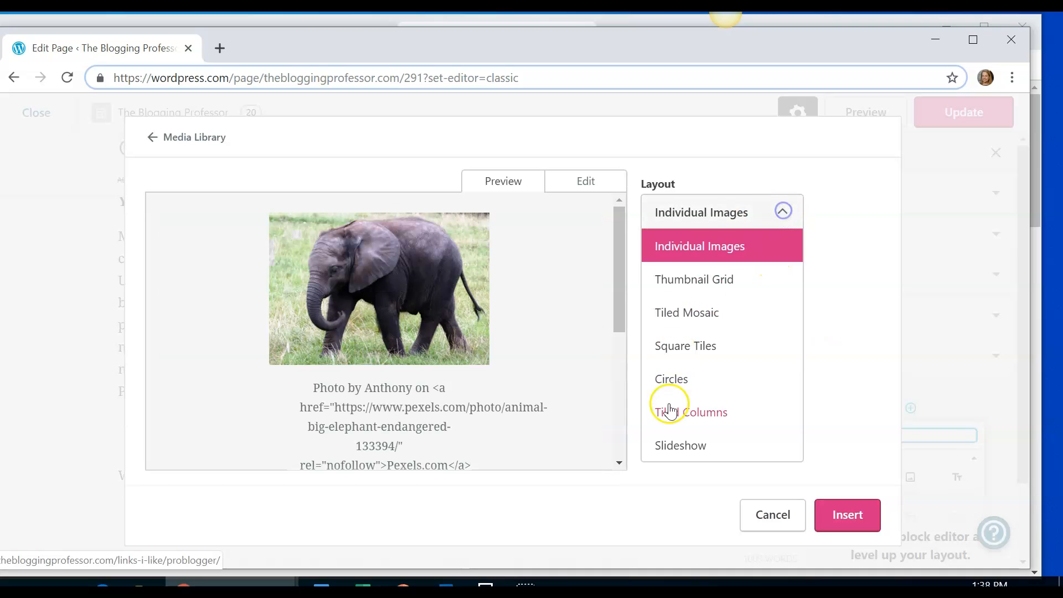
{"action": "left_click", "coordinate": [671, 413]}
{"action": "left_click", "coordinate": [789, 214]}
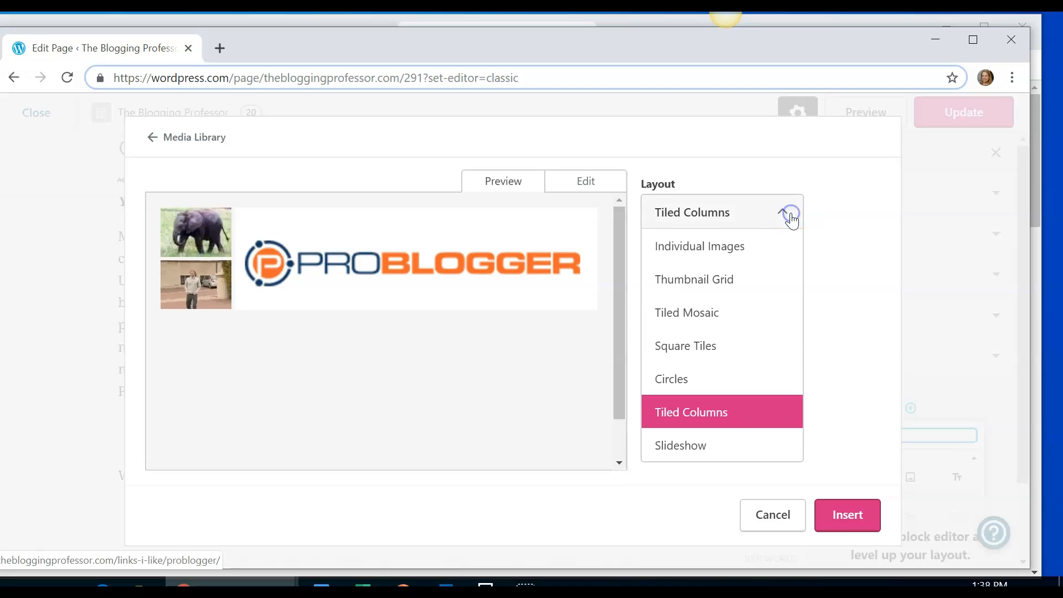
{"action": "left_click", "coordinate": [676, 346]}
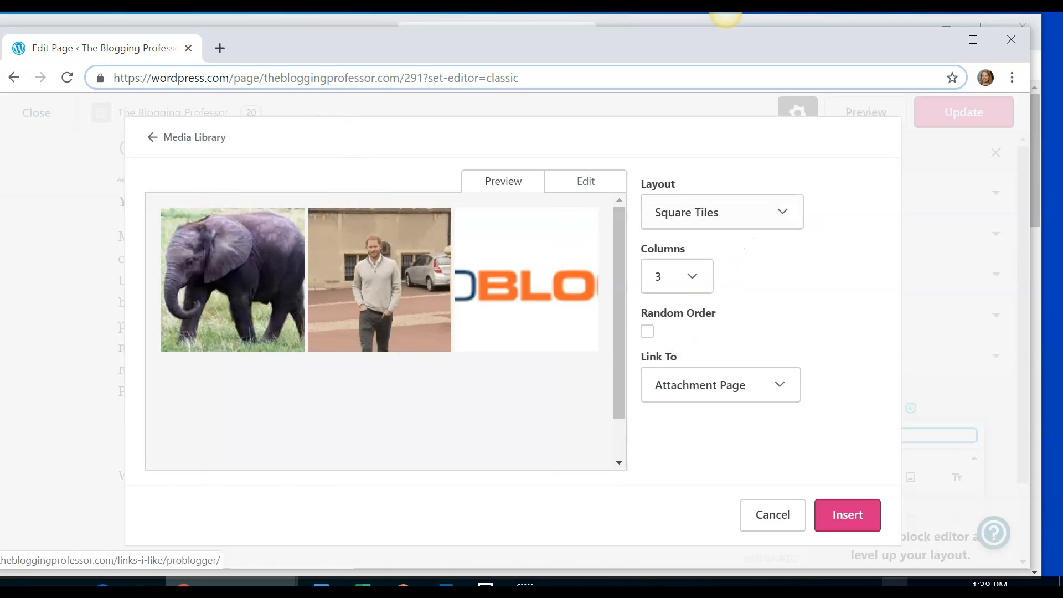
{"action": "left_click", "coordinate": [783, 516]}
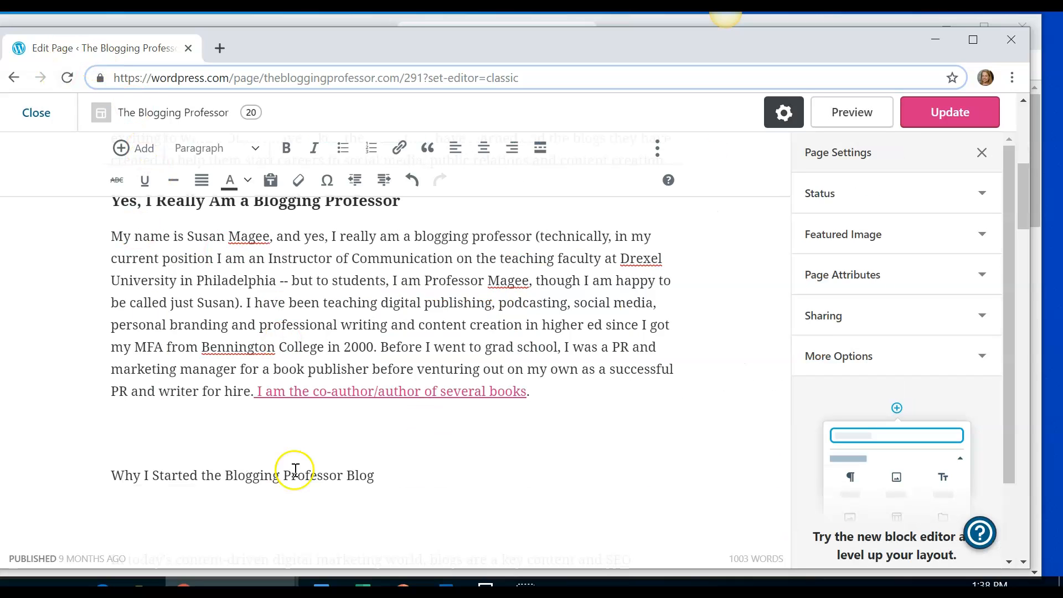
Insert the elephant image from the media library on the blank line above "Why I Started the Blogging Professor Blog"
{"action": "left_click", "coordinate": [121, 416]}
{"action": "left_click", "coordinate": [143, 150]}
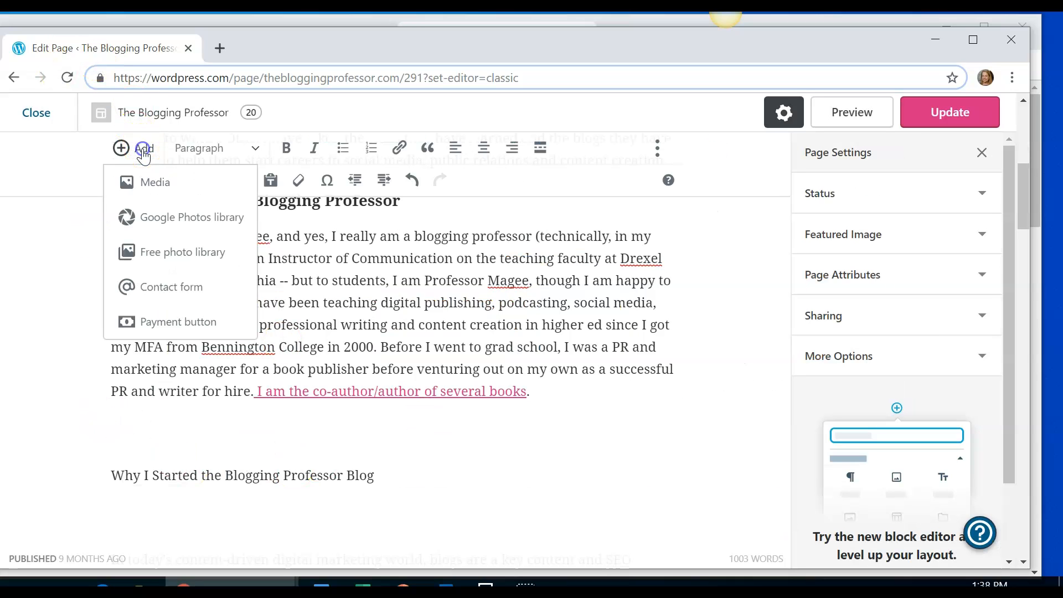
{"action": "left_click", "coordinate": [149, 181]}
{"action": "left_click", "coordinate": [193, 293]}
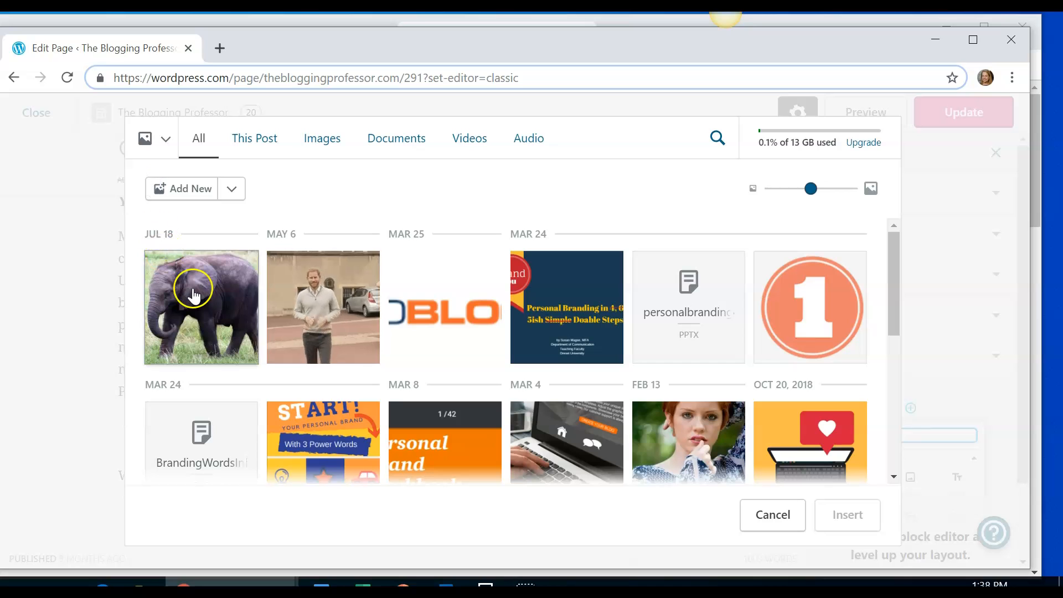
{"action": "left_click", "coordinate": [857, 514]}
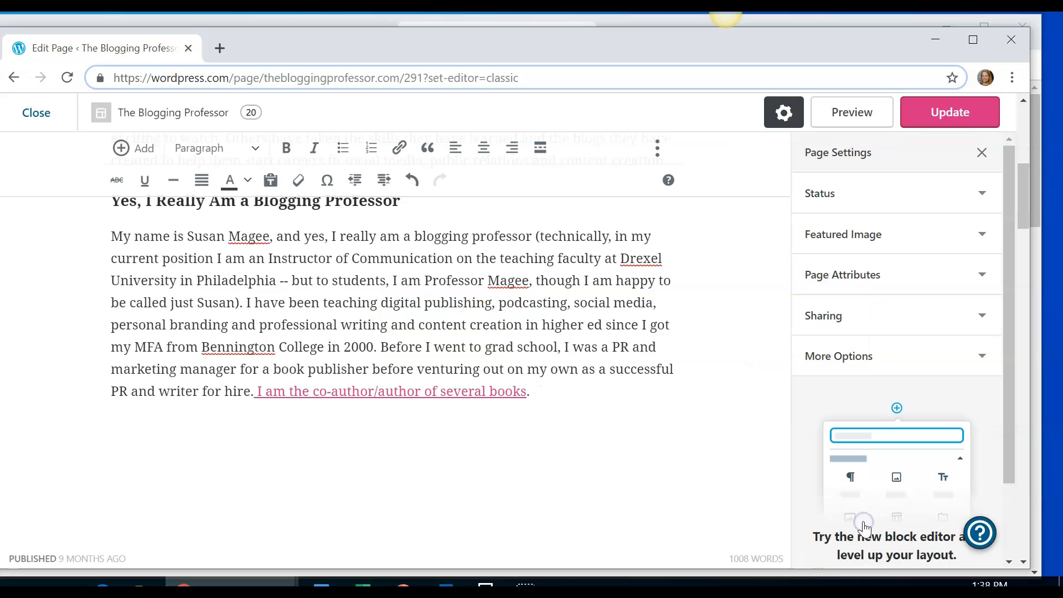
{"action": "left_click_drag", "start_coordinate": [1024, 182], "coordinate": [1018, 232]}
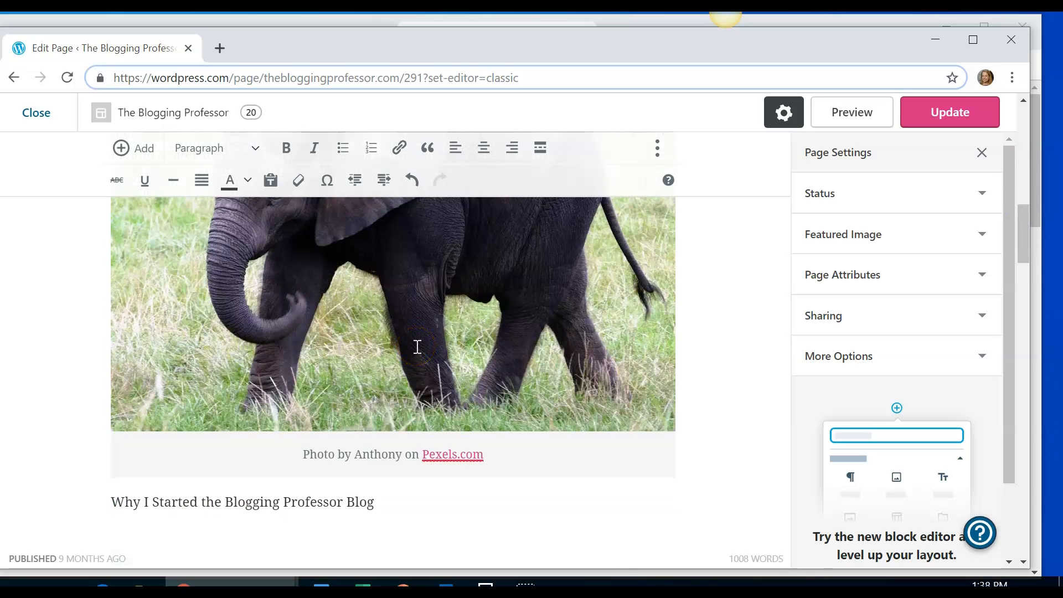
{"action": "left_click_drag", "start_coordinate": [500, 460], "coordinate": [331, 454]}
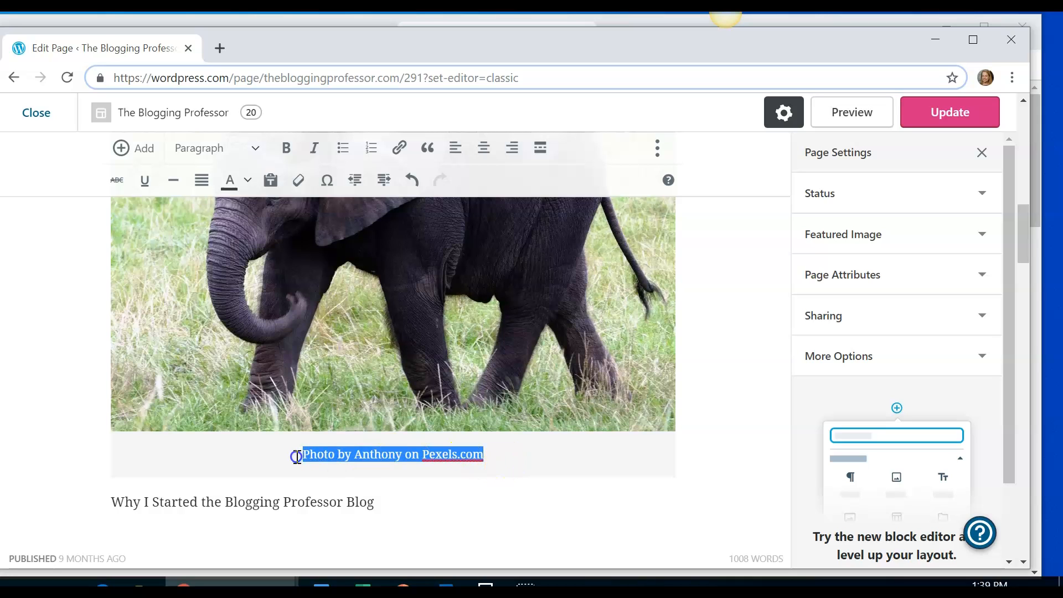
{"action": "left_click", "coordinate": [449, 551]}
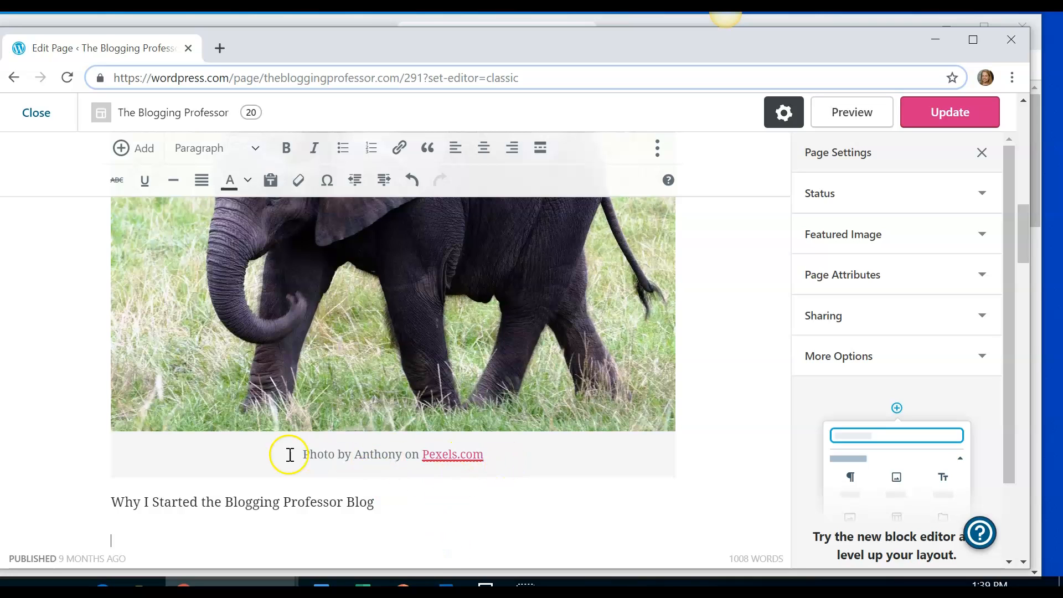
{"action": "left_click", "coordinate": [519, 447]}
{"action": "left_click", "coordinate": [449, 550]}
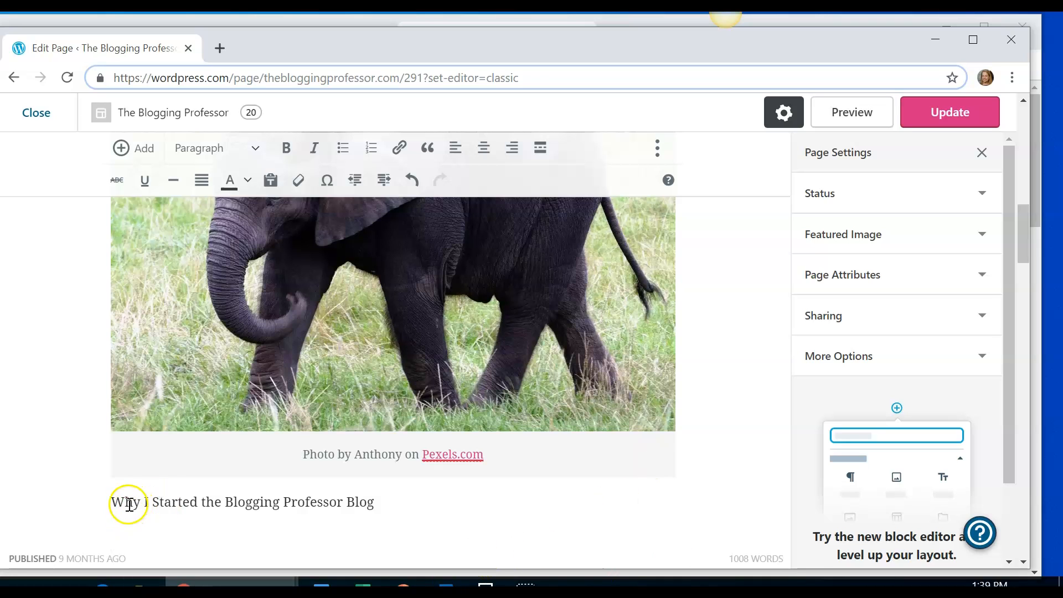
Change the "Why I Started the Blogging Professor Blog" subheading to Heading 3 and make it bold
{"action": "left_click_drag", "start_coordinate": [110, 502], "coordinate": [387, 503]}
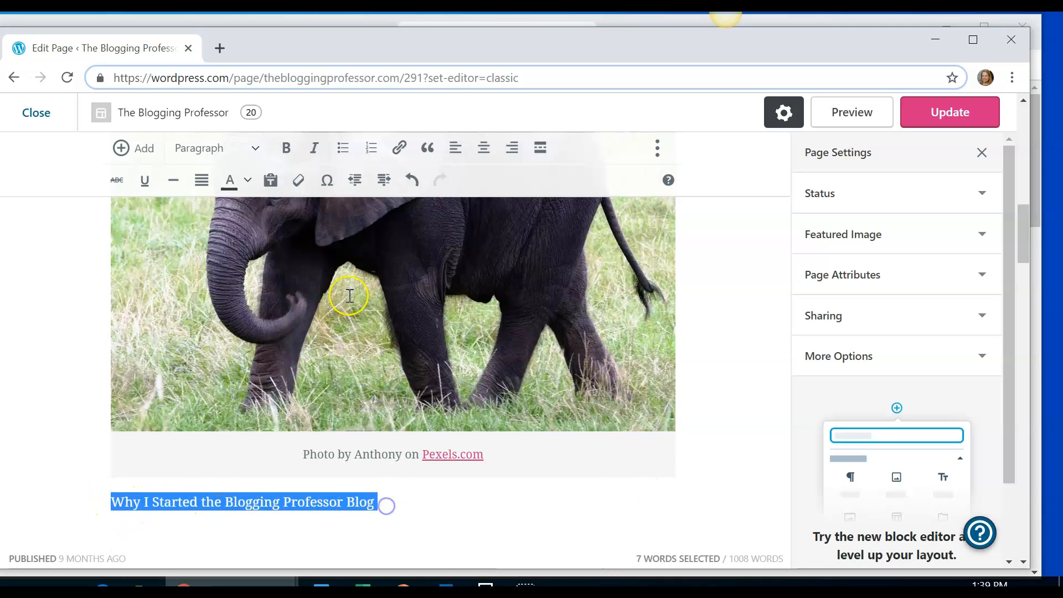
{"action": "left_click", "coordinate": [250, 147]}
{"action": "left_click", "coordinate": [223, 300]}
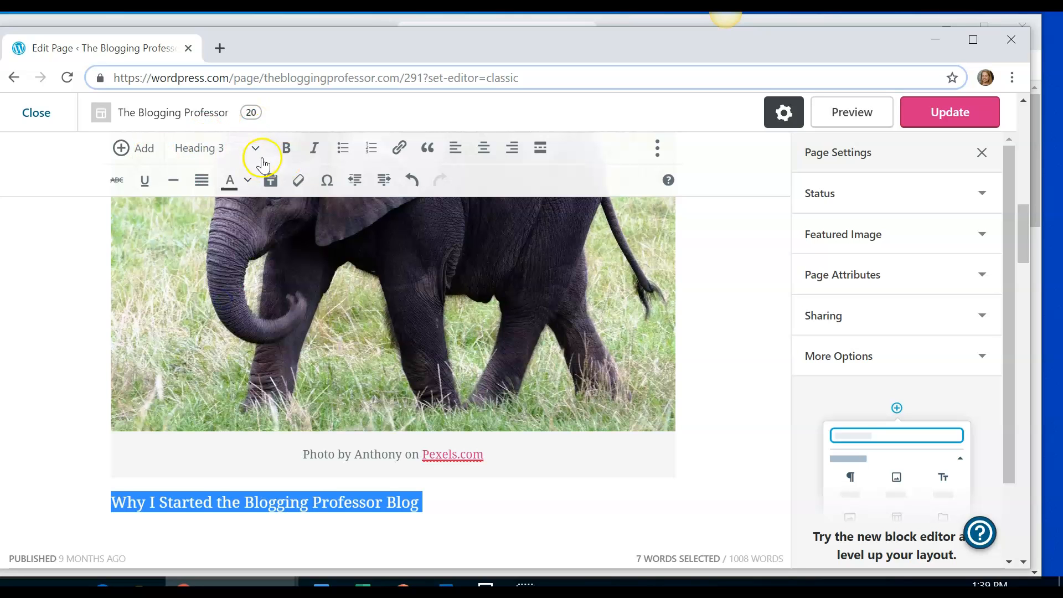
{"action": "left_click", "coordinate": [336, 454]}
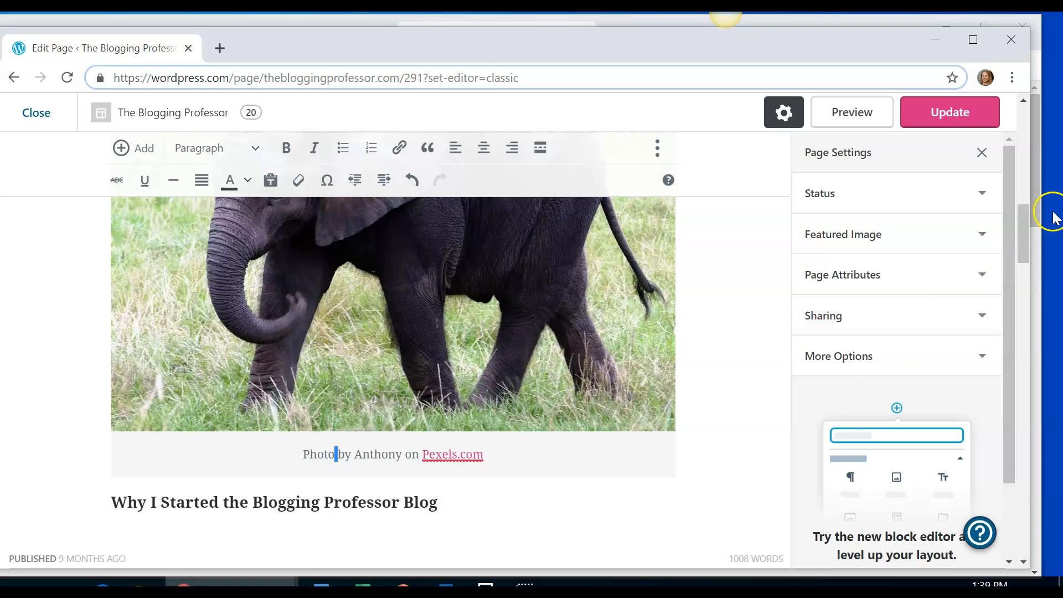
Remove the extra blank lines below the "Why I Started the Blogging Professor Blog" subheading and around "I can help you with all of the above."
{"action": "left_click_drag", "start_coordinate": [1030, 231], "coordinate": [1043, 269]}
{"action": "left_click", "coordinate": [167, 275]}
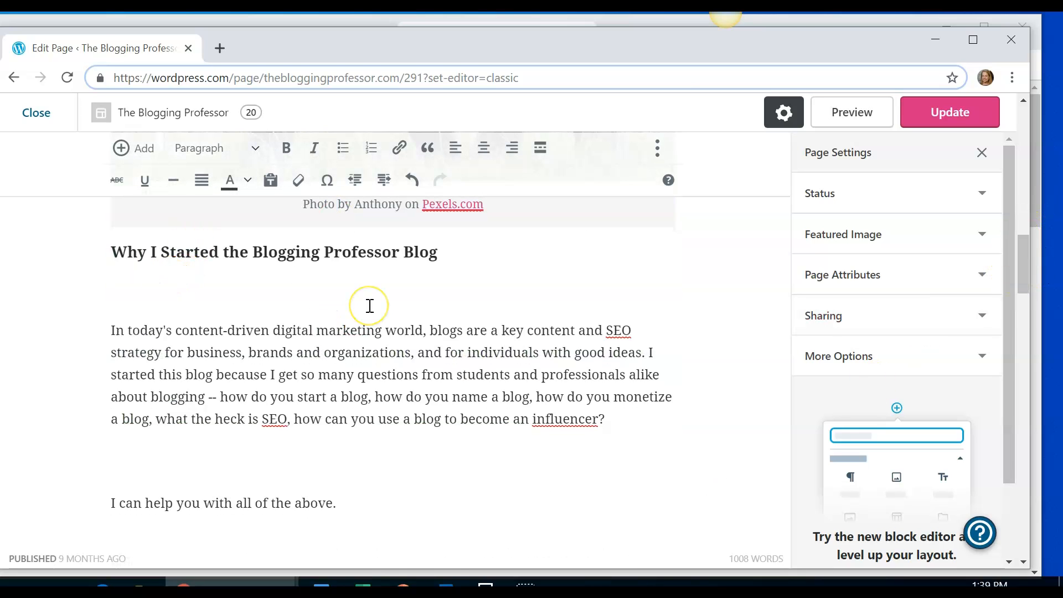
{"action": "key", "text": "BackSpace"}
{"action": "left_click", "coordinate": [156, 401]}
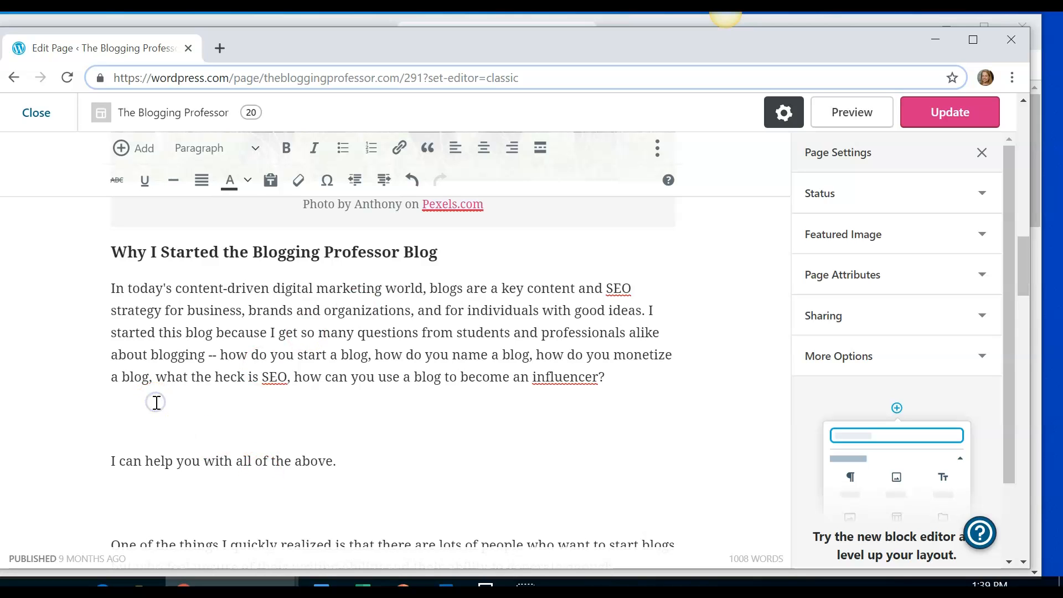
{"action": "key", "text": "Delete"}
{"action": "left_click", "coordinate": [131, 452]}
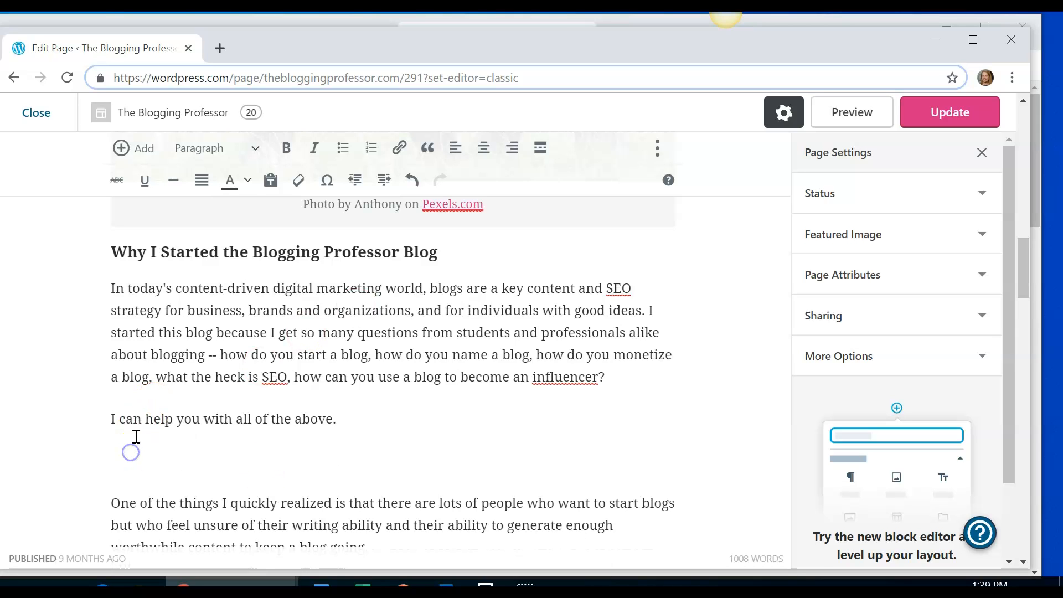
{"action": "key", "text": "Delete"}
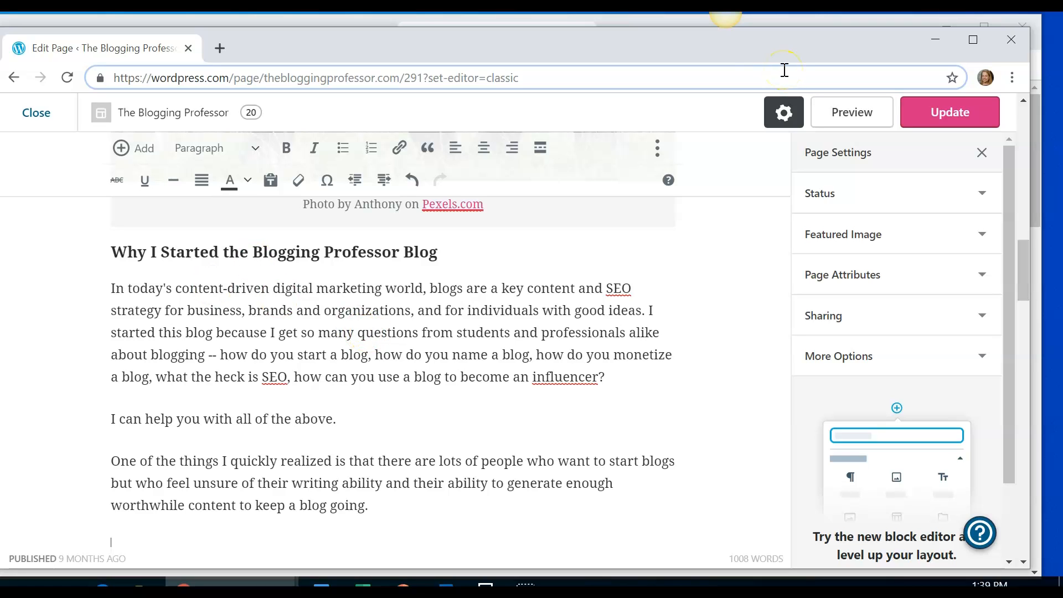
{"action": "left_click", "coordinate": [955, 127]}
{"action": "left_click", "coordinate": [882, 119]}
{"action": "left_click", "coordinate": [208, 399]}
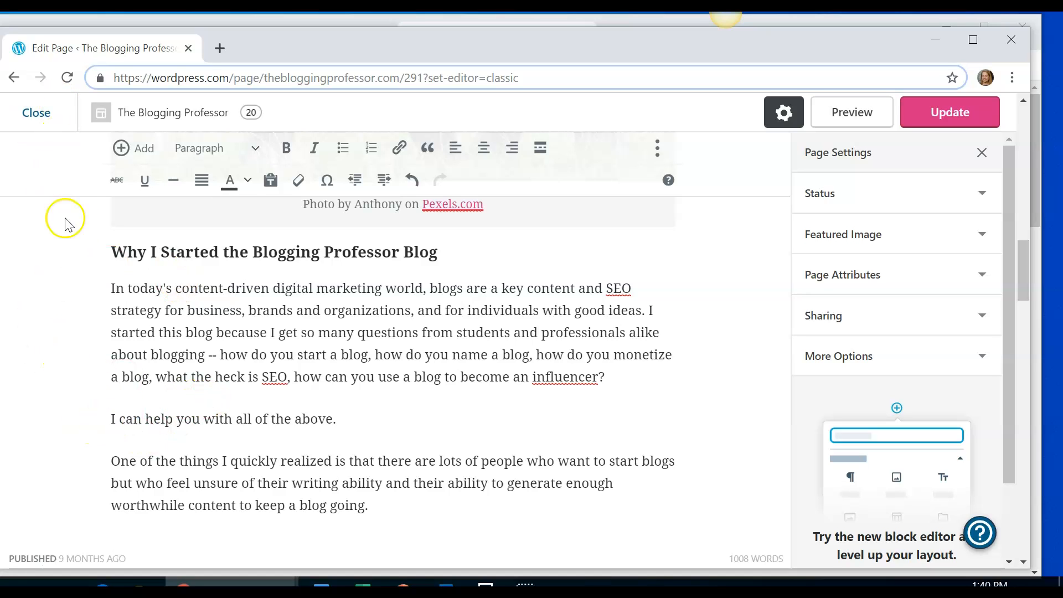